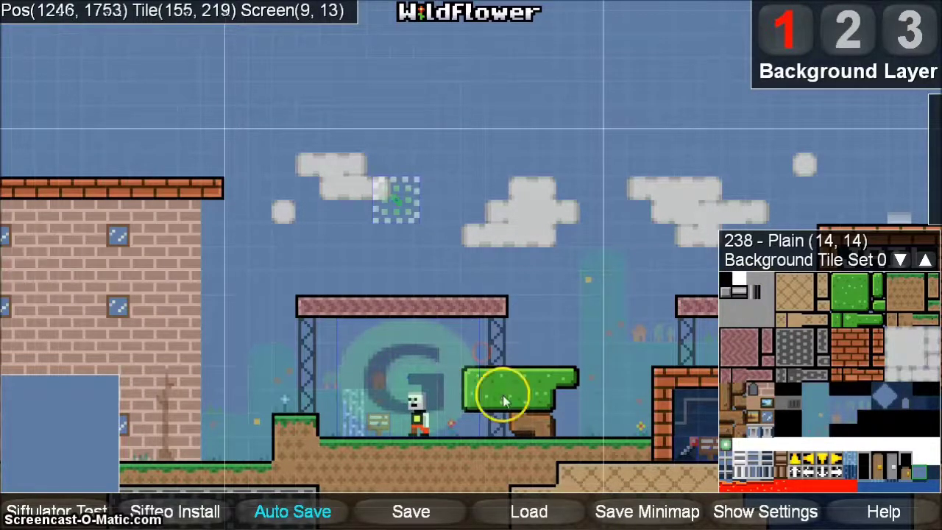
Step: Examine the full level map, from the town under the sky to the underground areas and empty space
scroll(503, 401, down, 5)
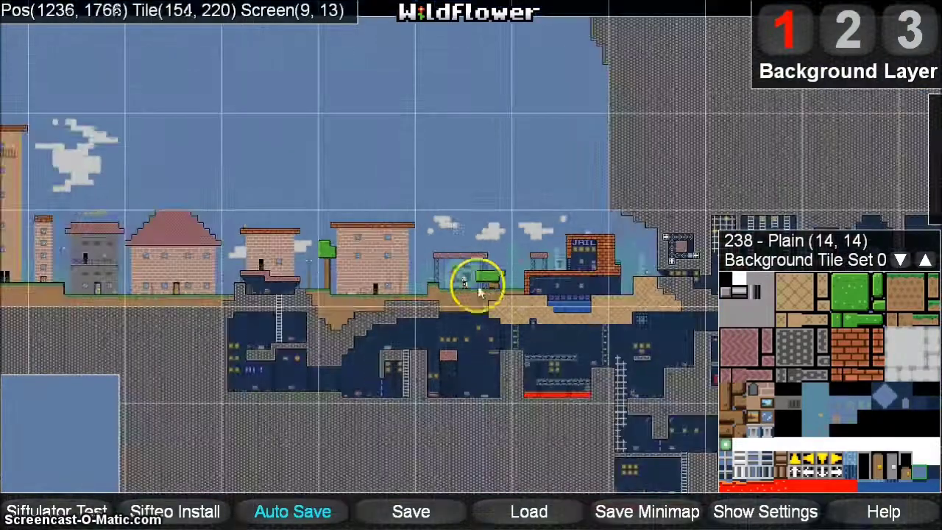
scroll(438, 267, down, 5)
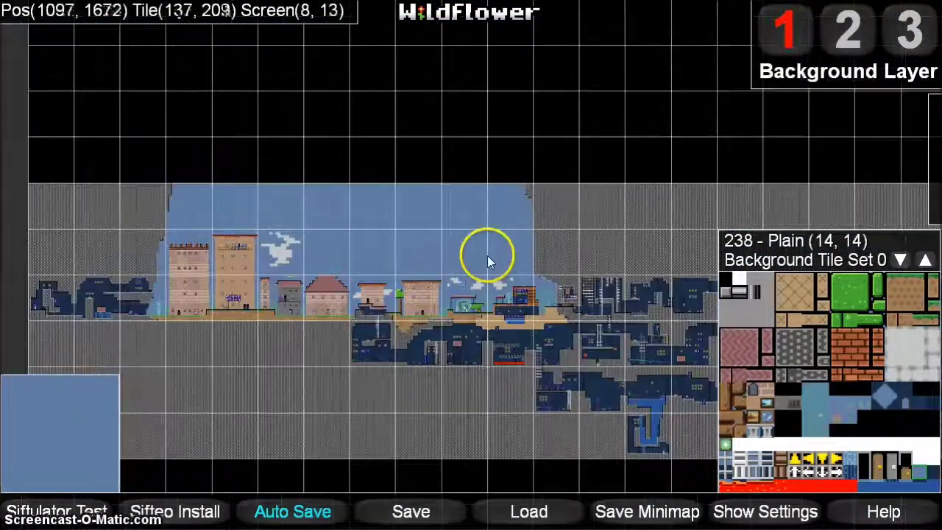
drag(484, 259, 410, 352)
scroll(379, 328, down, 4)
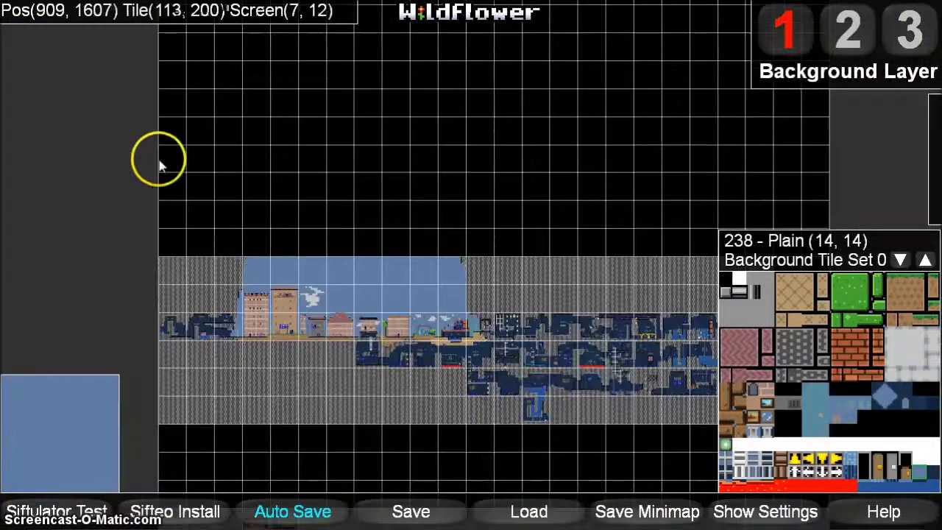
drag(561, 94, 513, 158)
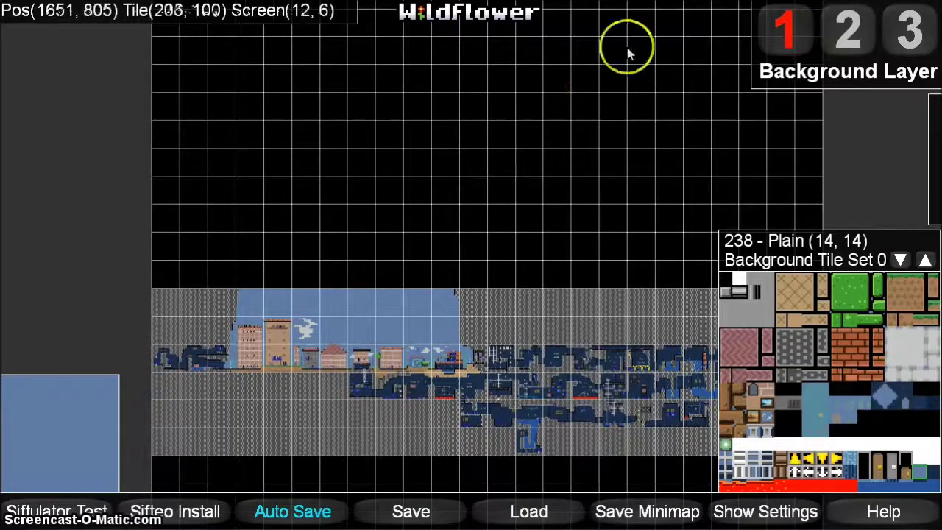
scroll(481, 285, up, 5)
drag(366, 393, 463, 228)
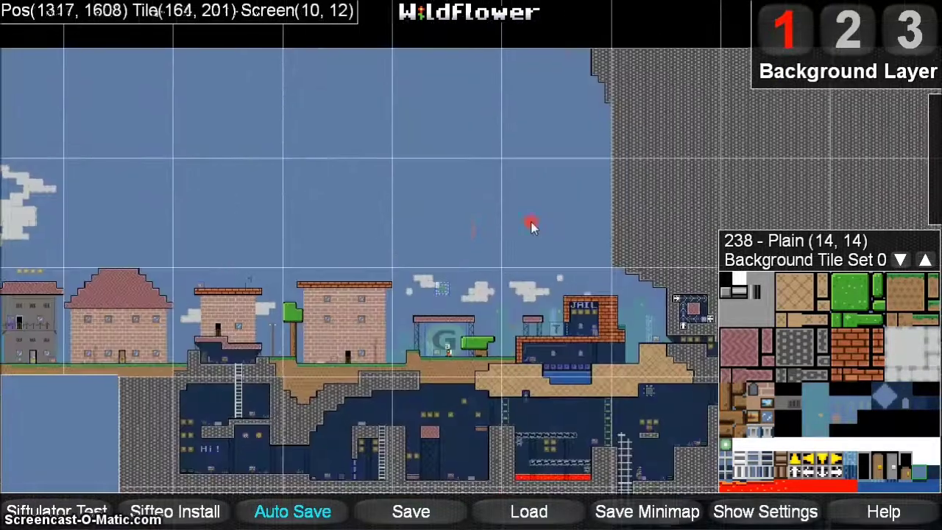
scroll(502, 243, up, 4)
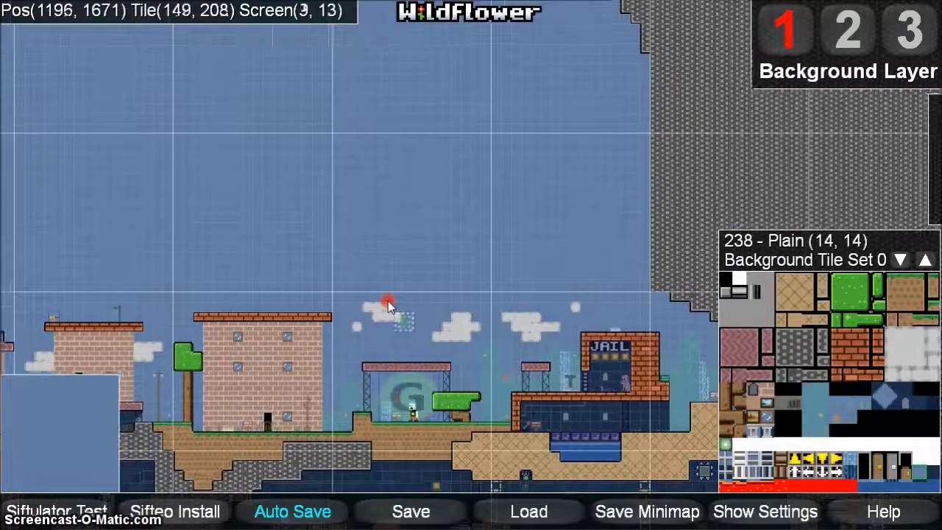
Step: Place the player character in the open sky above the clouds, near the brick building
scroll(390, 298, up, 3)
scroll(407, 231, down, 2)
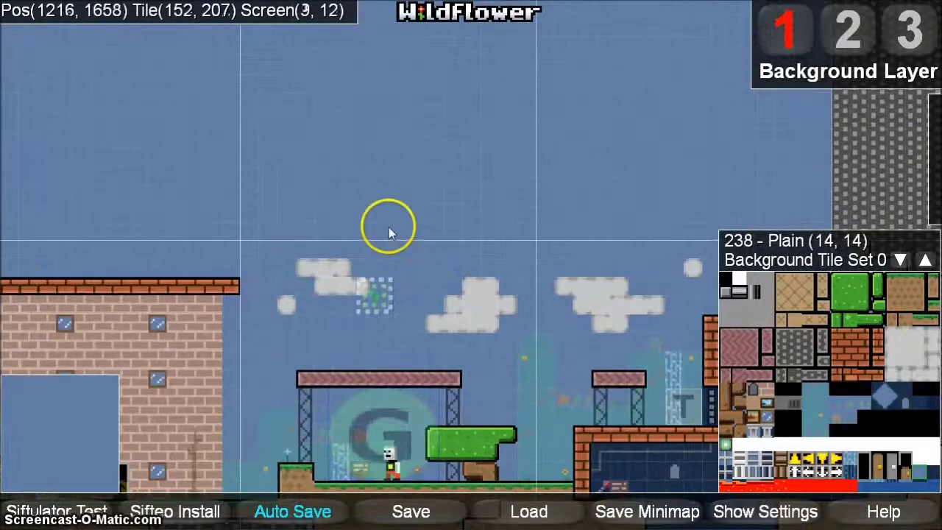
drag(358, 172, 362, 179)
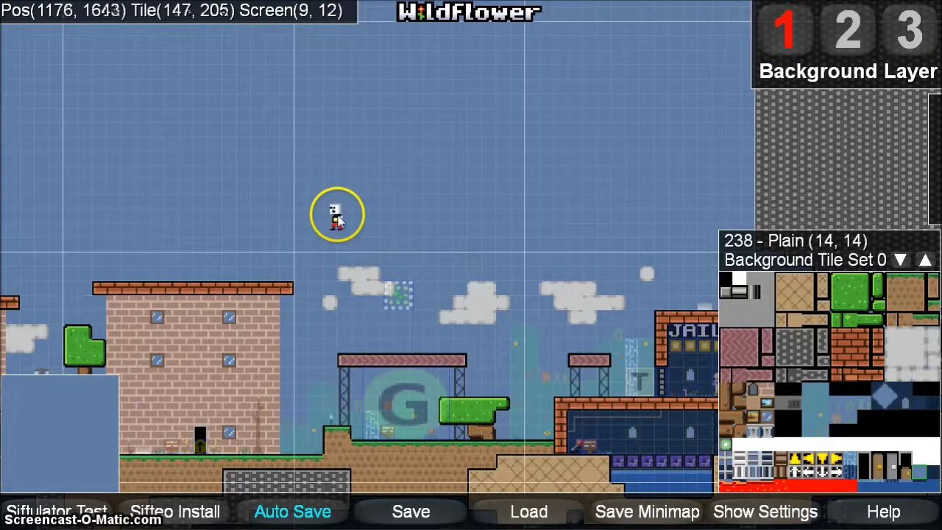
drag(615, 165, 621, 183)
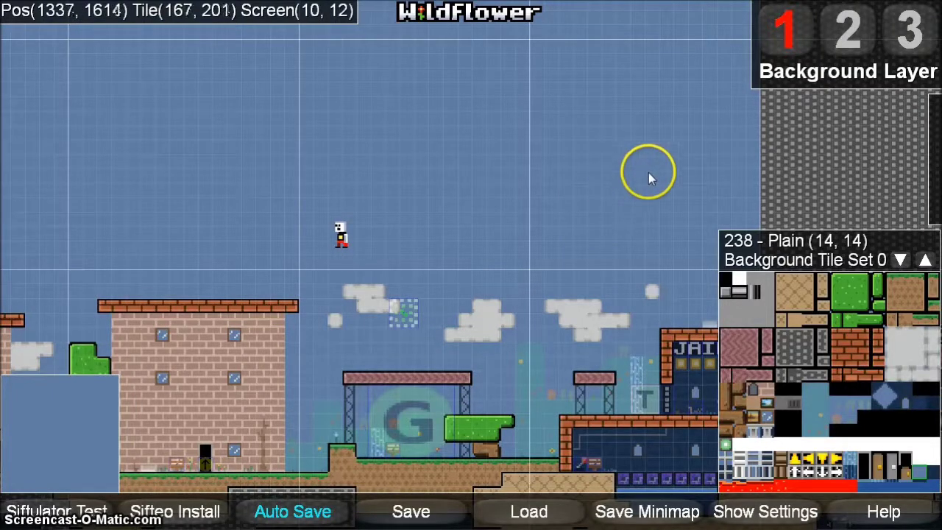
Step: Look through layers 2 and 3, and return to the background layer
click(848, 27)
click(914, 42)
click(848, 30)
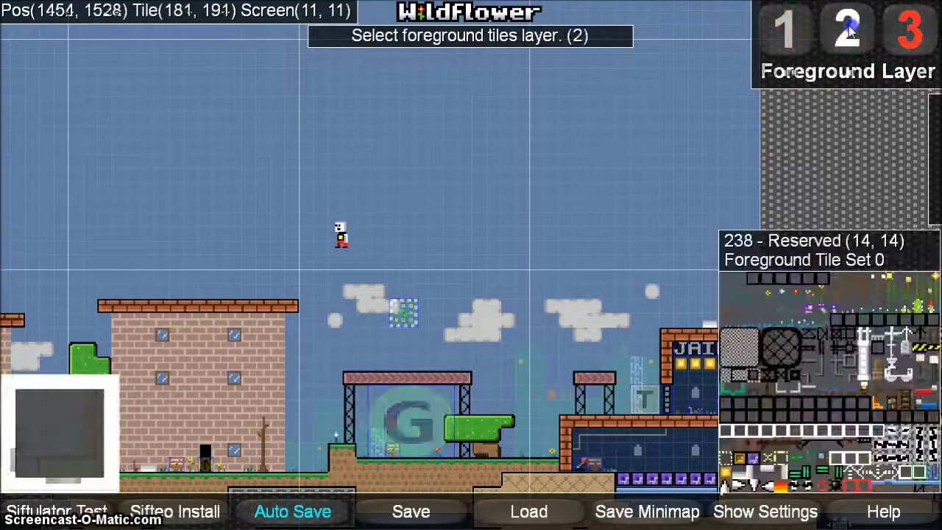
click(795, 33)
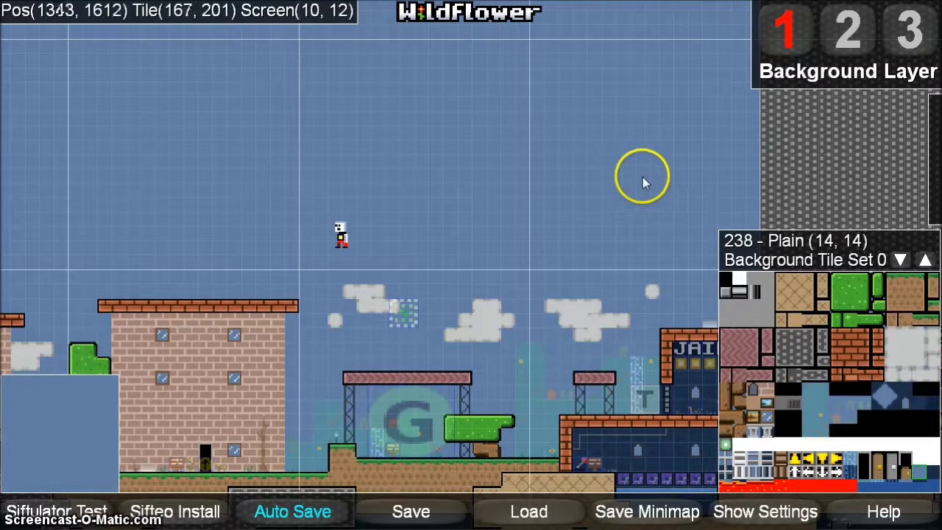
Step: Examine the tile types in Background Tile Set 0, including the solid brick, stone, ladder and cloud tiles
mouse_move(728, 271)
mouse_down()
mouse_move(849, 280)
mouse_move(908, 317)
mouse_up()
drag(908, 429, 850, 376)
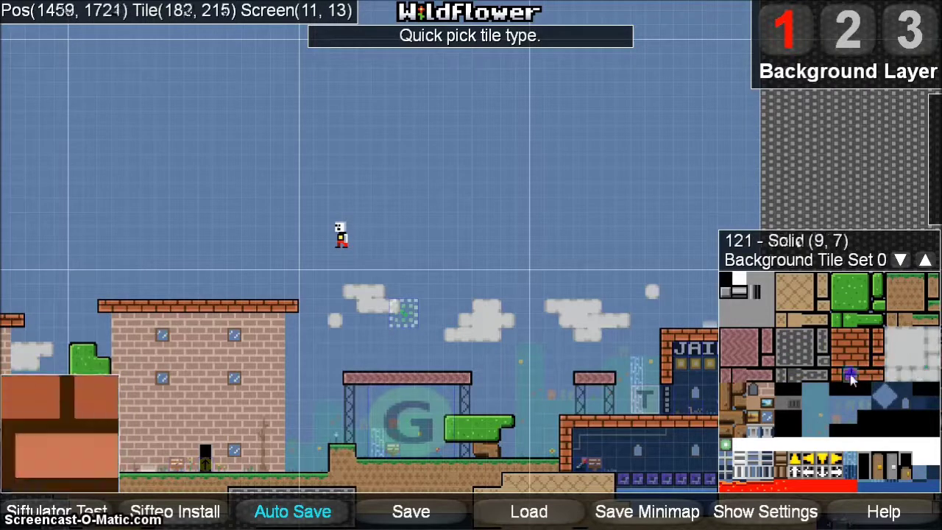
click(930, 367)
drag(825, 361, 794, 349)
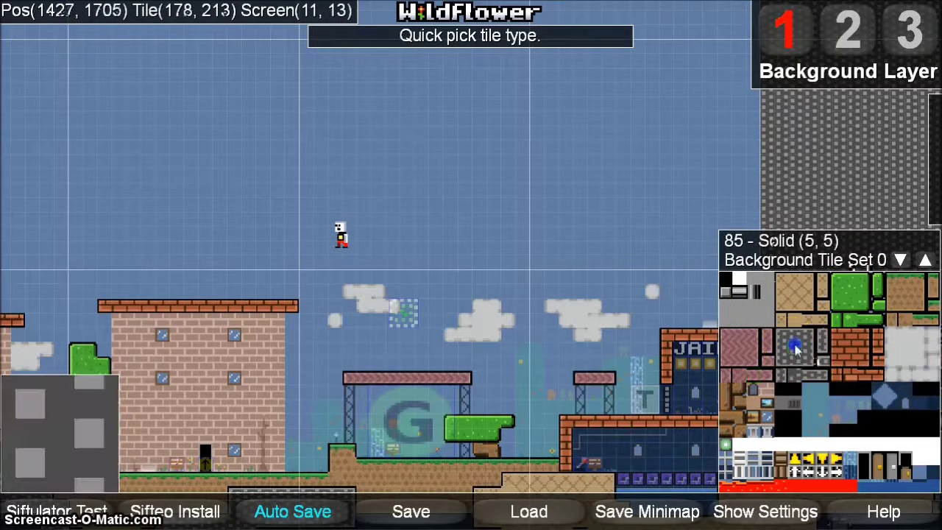
drag(858, 387, 796, 427)
drag(745, 442, 763, 475)
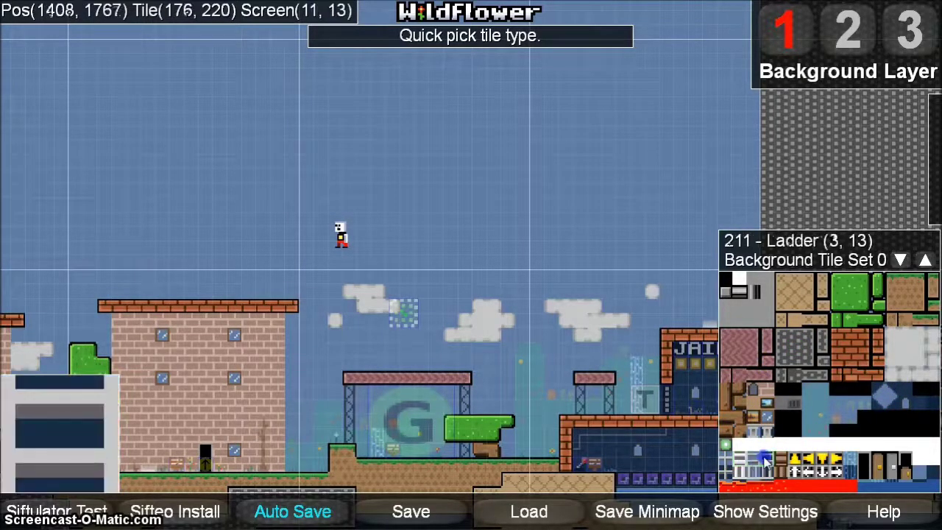
drag(766, 466, 917, 338)
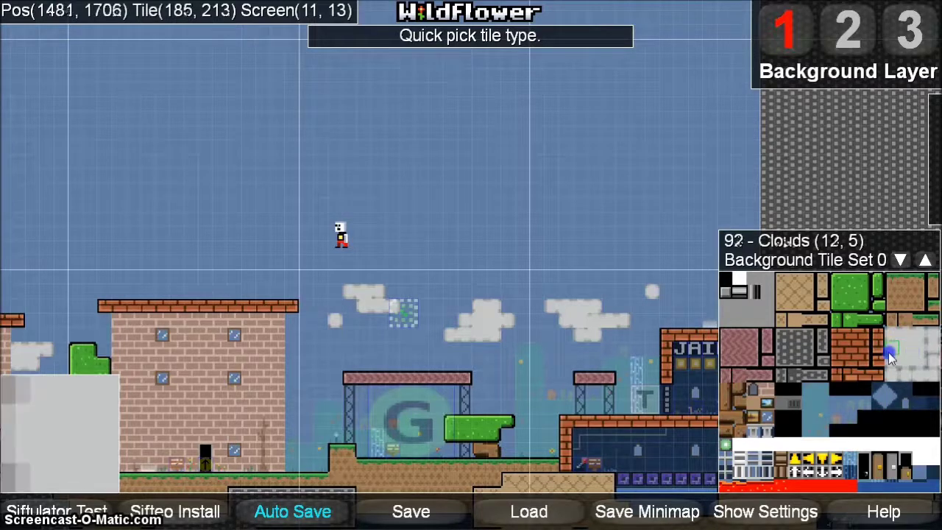
mouse_move(926, 377)
mouse_down()
mouse_move(907, 351)
mouse_move(892, 349)
mouse_move(892, 337)
mouse_move(905, 337)
mouse_move(905, 350)
mouse_up()
Step: Paint a one-tile-high floor of solid stone tile 85 beneath the player, spanning one full screen cell
click(799, 353)
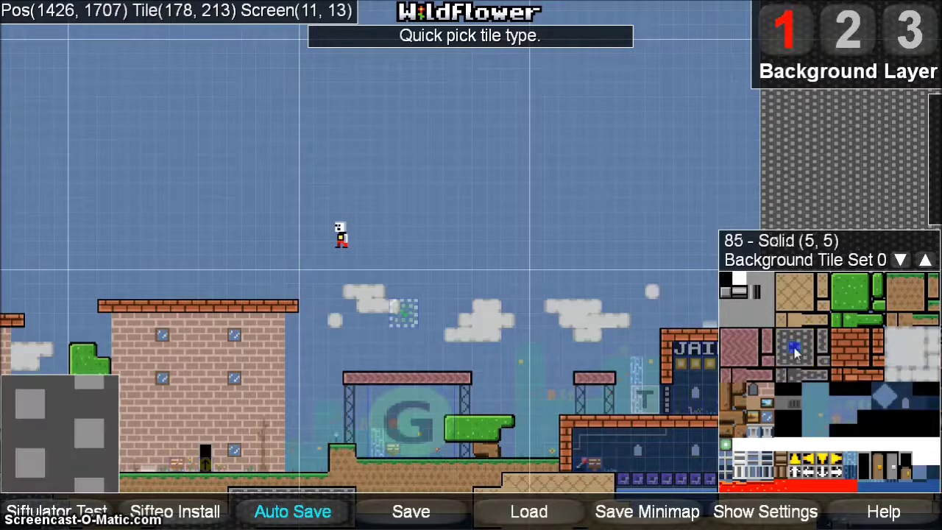
click(242, 269)
click(339, 226)
middle_drag(339, 226, 365, 256)
scroll(339, 283, up, 5)
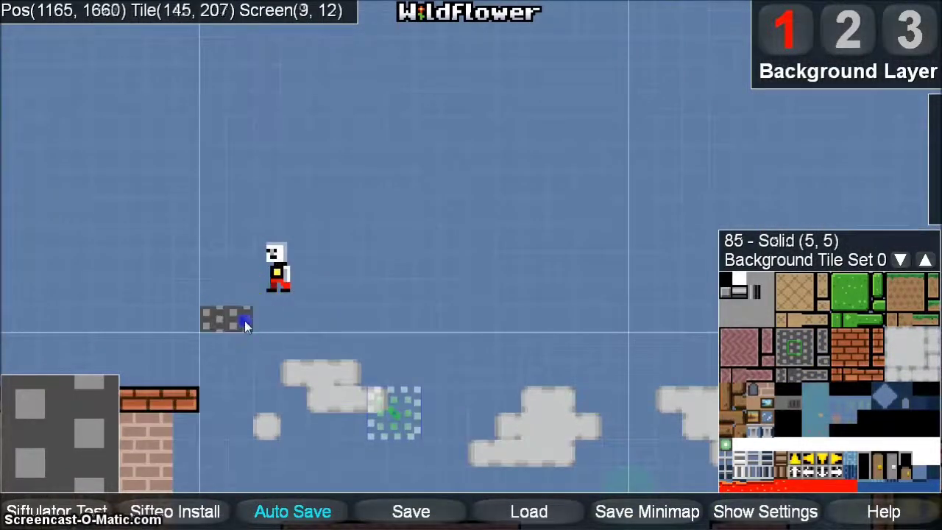
drag(349, 323, 439, 320)
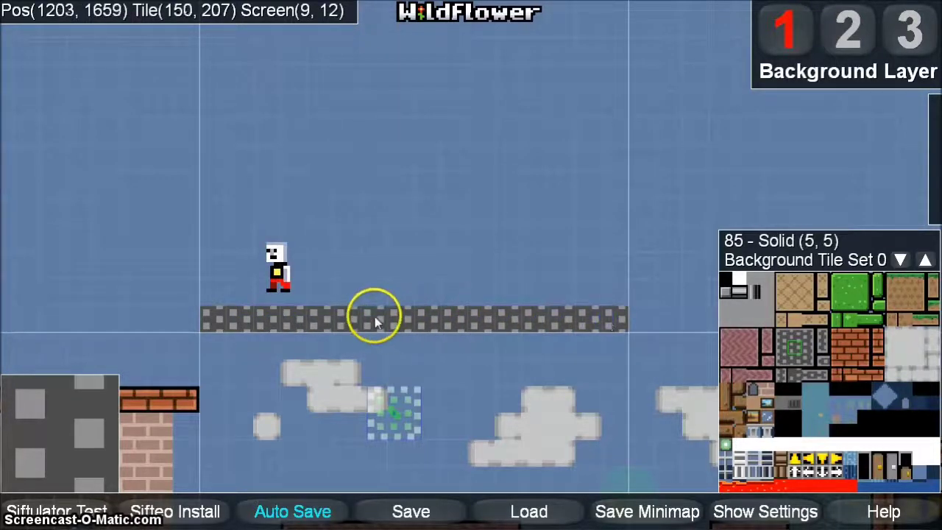
Step: Build two stone steps rising from the floor, extend the upper level to the stone wall and fill the mass beneath
drag(370, 294, 380, 259)
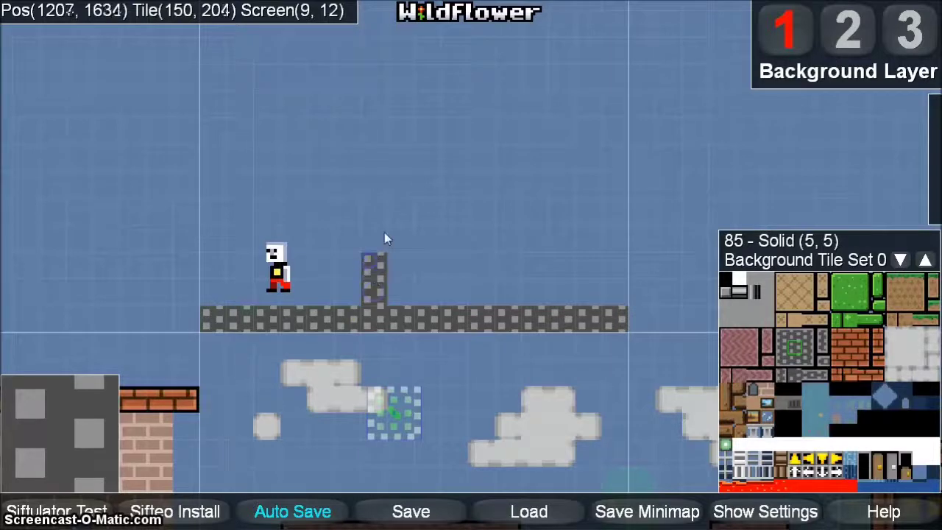
middle_drag(403, 244, 254, 283)
mouse_move(257, 282)
mouse_down()
mouse_move(334, 277)
mouse_move(331, 190)
mouse_up()
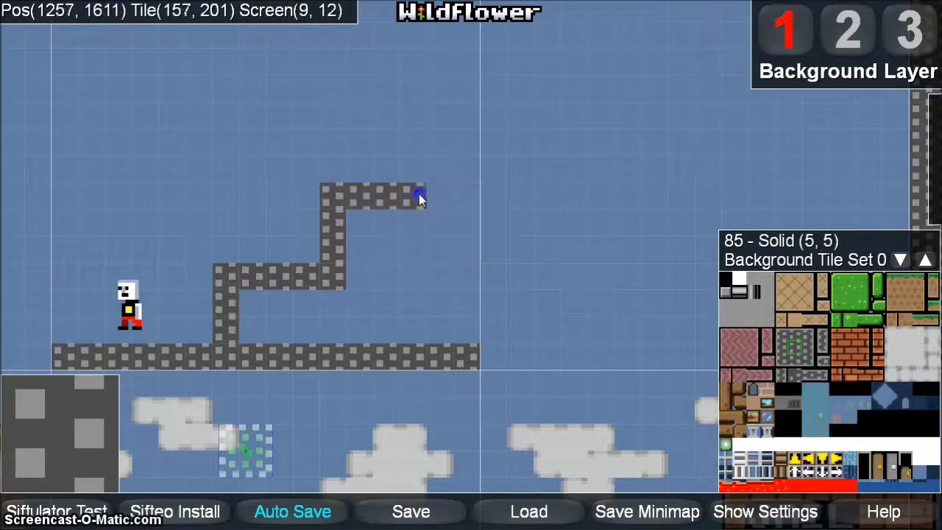
click(412, 274)
middle_drag(400, 252, 179, 293)
mouse_move(218, 250)
mouse_down()
mouse_move(312, 241)
mouse_move(399, 253)
mouse_up()
drag(477, 246, 645, 246)
click(463, 349)
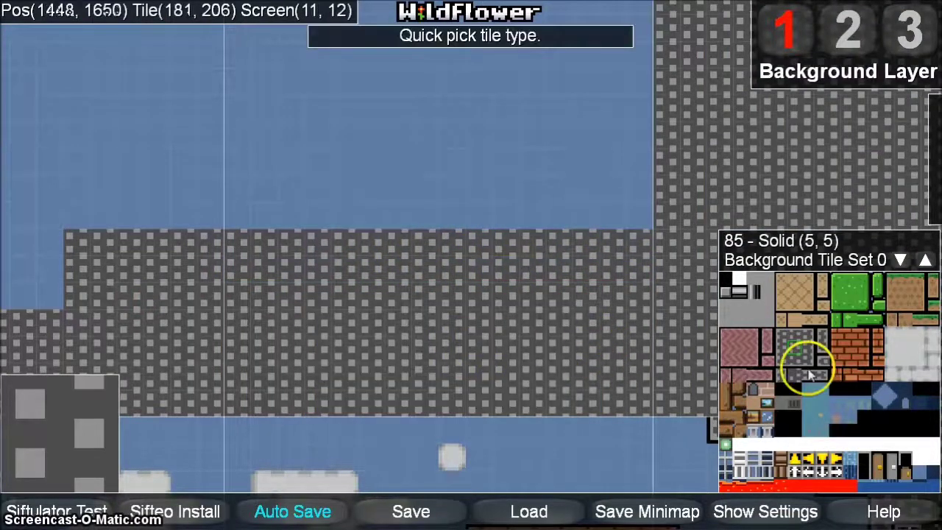
Step: Carve a pool with a stepped far side into the upper stone surface using water tile 255
click(931, 490)
drag(361, 244, 406, 243)
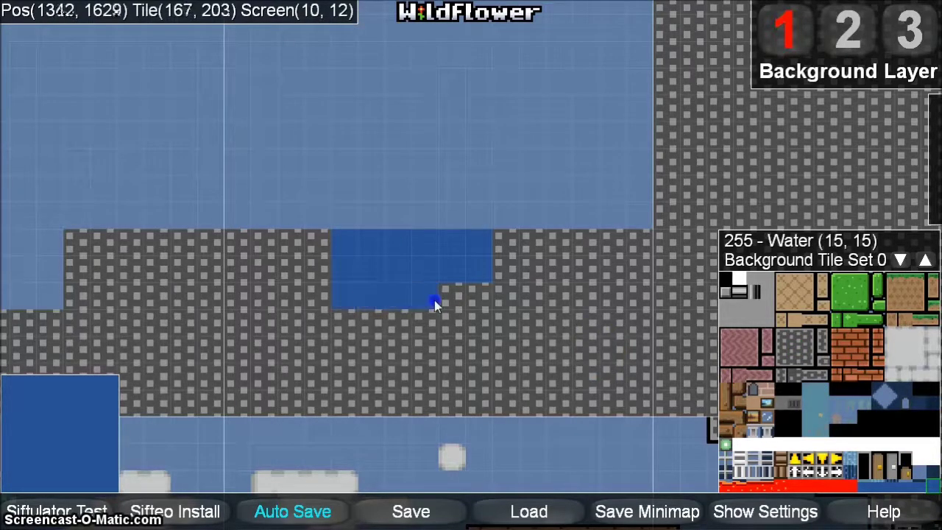
right_drag(508, 245, 526, 237)
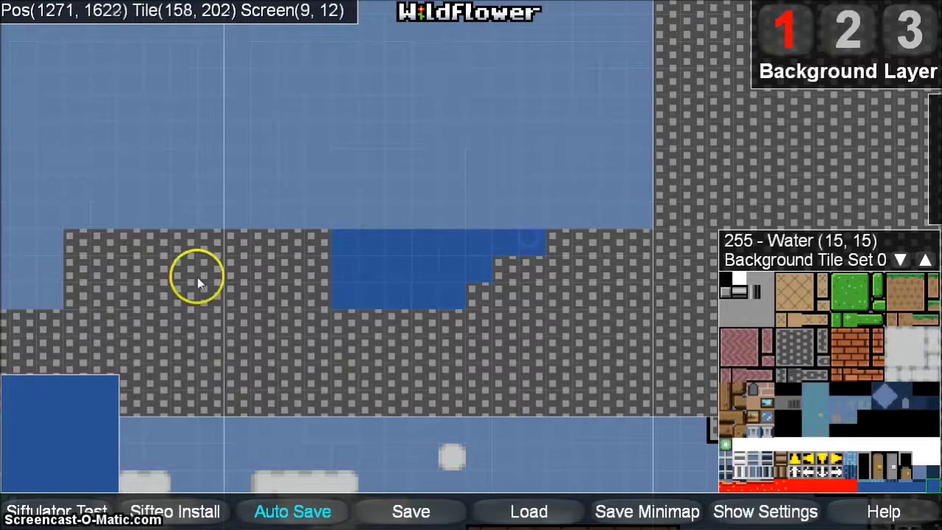
Step: Run the level in the Siftulator test and move the title cube next to the middle cube
drag(203, 276, 447, 259)
right_drag(446, 259, 565, 253)
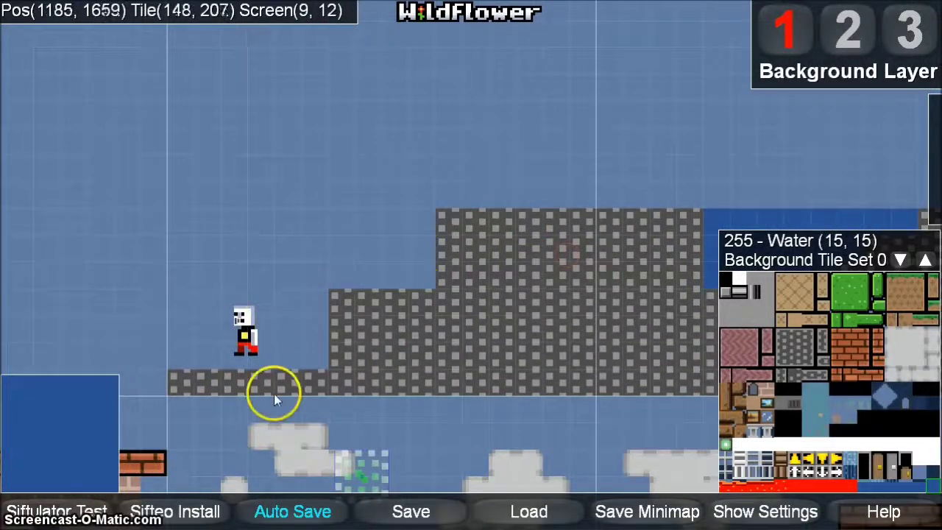
click(82, 509)
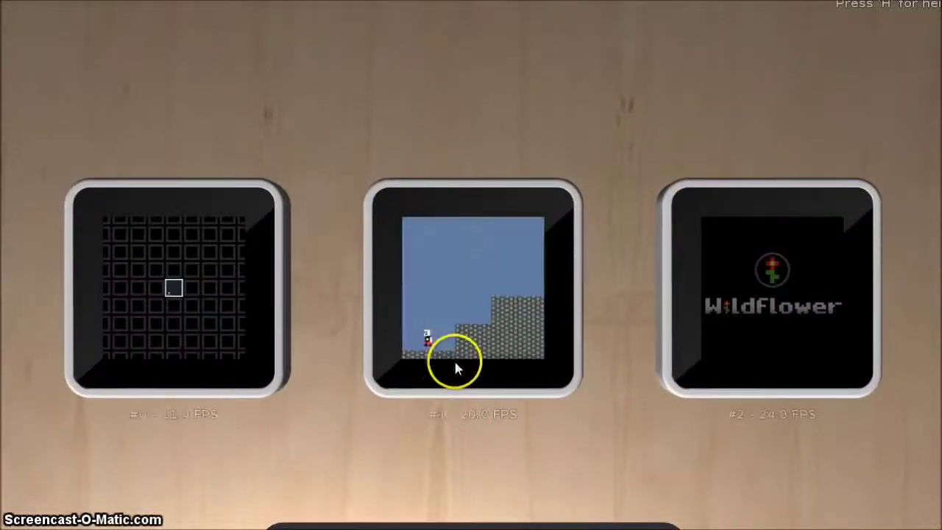
drag(768, 260, 659, 271)
right_drag(473, 360, 490, 369)
right_drag(434, 333, 593, 309)
click(750, 185)
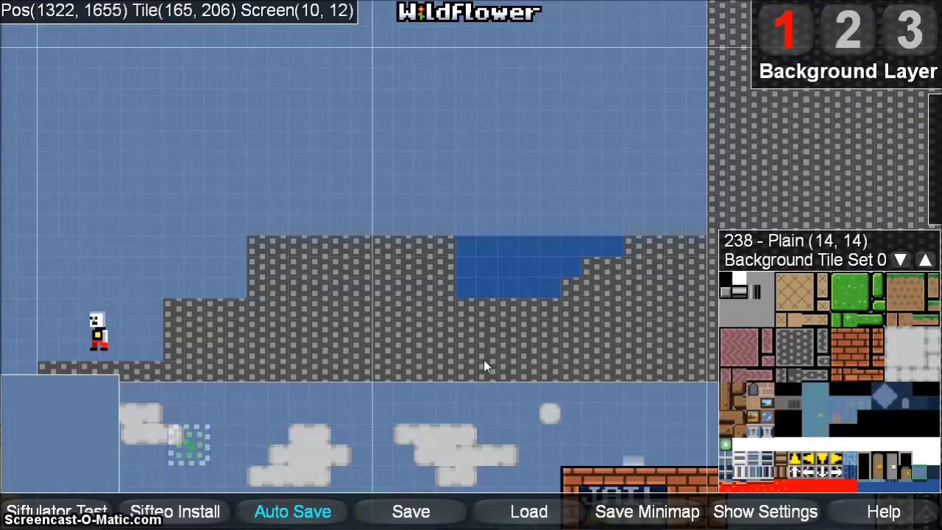
Step: Thicken the stone wall beyond the pool with a one-tile-wide column of solid stone along the sky's edge
drag(597, 240, 598, 299)
right_drag(598, 300, 586, 305)
drag(431, 389, 401, 377)
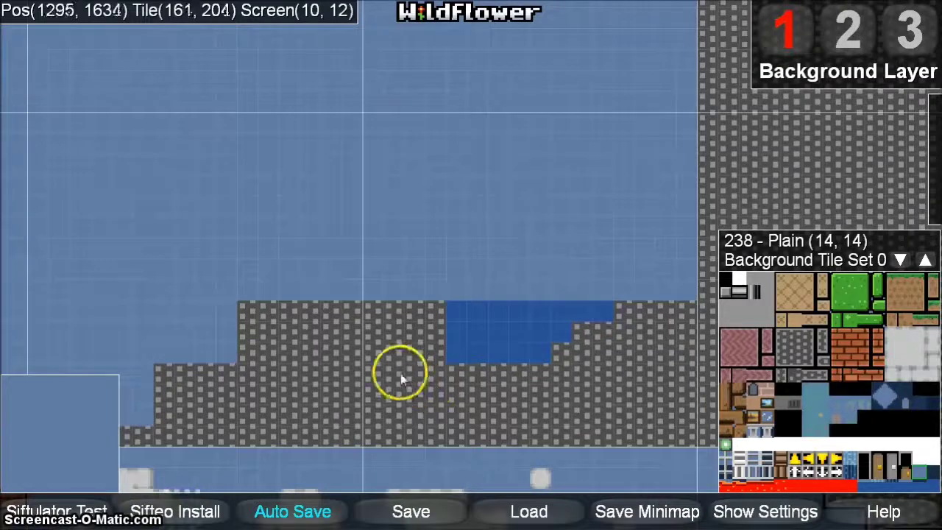
right_drag(461, 459, 488, 185)
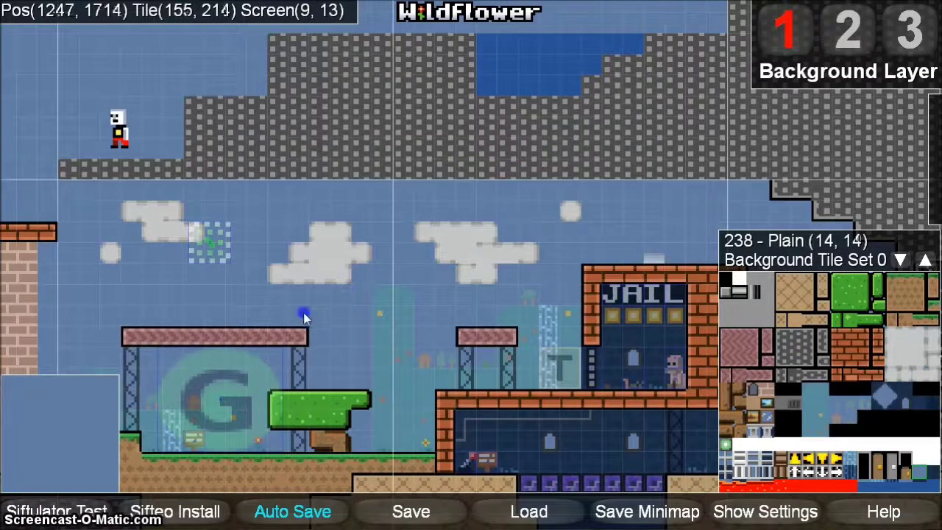
right_drag(547, 218, 343, 429)
right_drag(384, 352, 444, 404)
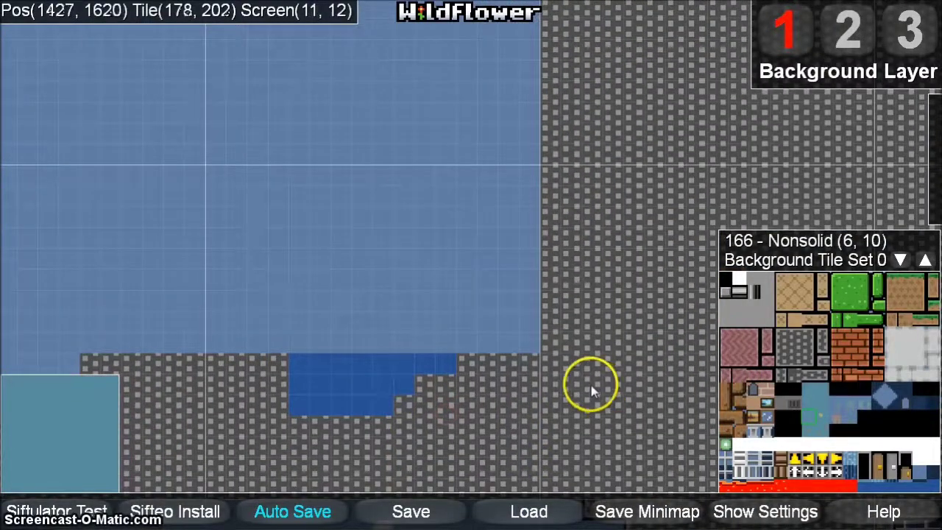
click(795, 354)
drag(527, 176, 532, 349)
Step: Outline a rectangular cave with an entrance toward the sky inside the stone wall, using dark plain tile 239
right_drag(532, 349, 282, 302)
click(933, 476)
drag(258, 311, 344, 304)
drag(436, 306, 568, 313)
mouse_move(556, 235)
mouse_down()
mouse_move(564, 164)
mouse_move(316, 154)
mouse_move(309, 249)
mouse_up()
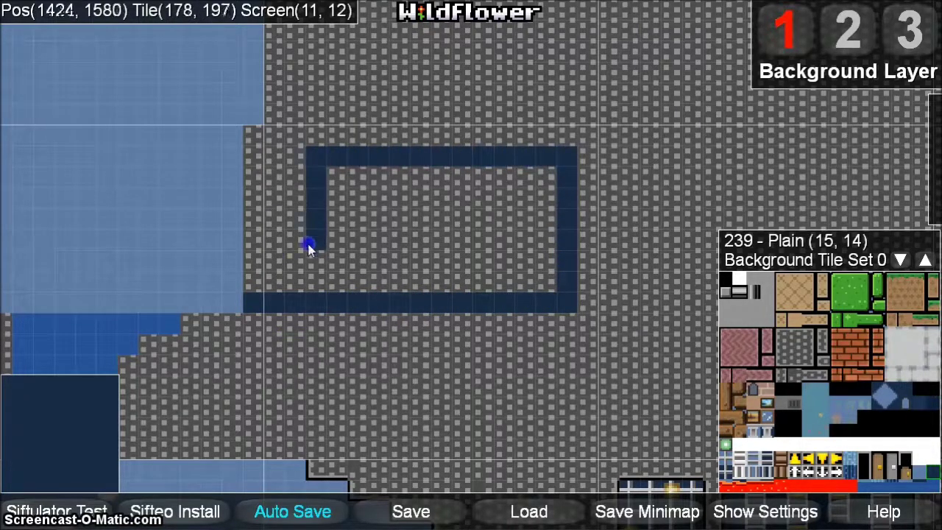
Step: Fill the outlined cave and its entrance passage with the dark plain tile
key(f)
right_click(219, 244)
click(228, 241)
middle_drag(214, 244, 409, 270)
click(369, 418)
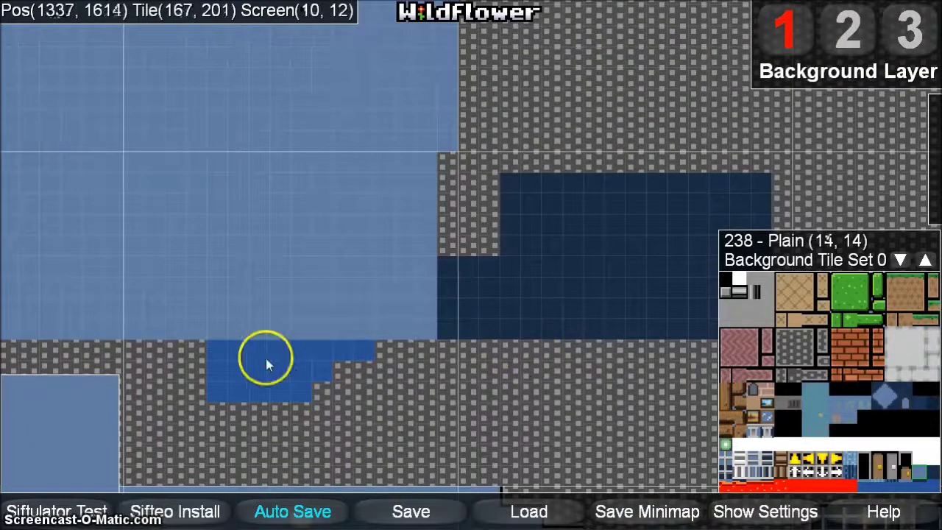
Step: Outline the side and top of the lower stone step with black-edged stone tiles
middle_drag(265, 358, 517, 297)
middle_drag(275, 312, 542, 251)
scroll(543, 251, up, 1)
middle_drag(336, 369, 397, 338)
key(Down)
key(Down)
key(Down)
key(Right)
key(Right)
key(Left)
key(Left)
key(Left)
key(Left)
key(Left)
key(Down)
key(Left)
key(Down)
key(Down)
key(Down)
key(Down)
key(Left)
mouse_move(437, 327)
mouse_down()
mouse_move(439, 357)
mouse_move(428, 361)
mouse_up()
key(Left)
key(Right)
drag(326, 342, 353, 343)
Step: Outline the upper step's side and corner, and edge its top surface toward the pool with solid tile 69
mouse_move(443, 355)
mouse_down()
mouse_move(476, 310)
mouse_move(480, 255)
mouse_move(490, 313)
mouse_move(503, 297)
mouse_move(370, 353)
mouse_move(370, 332)
mouse_up()
key(Down)
right_drag(441, 293, 443, 319)
key(Up)
drag(471, 295, 254, 306)
key(Right)
right_drag(264, 273, 398, 276)
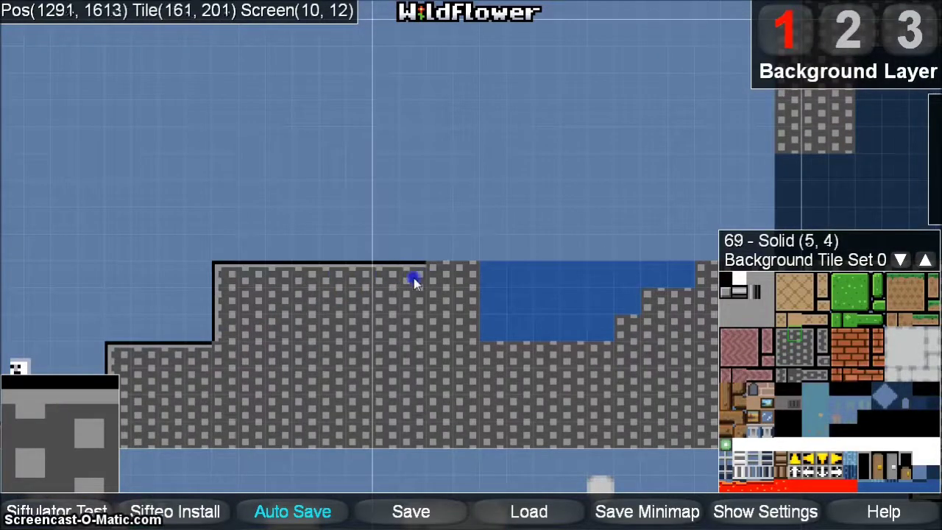
right_click(439, 276)
Step: Place a corner tile at the pool's near rim and line the near pool wall with edge tile 86
key(Right)
right_click(466, 269)
key(Down)
right_drag(466, 296, 465, 321)
Step: Edge the pool's bottom and stepped slope, and continue the black-topped stone edge along the cave floor
drag(732, 414, 456, 421)
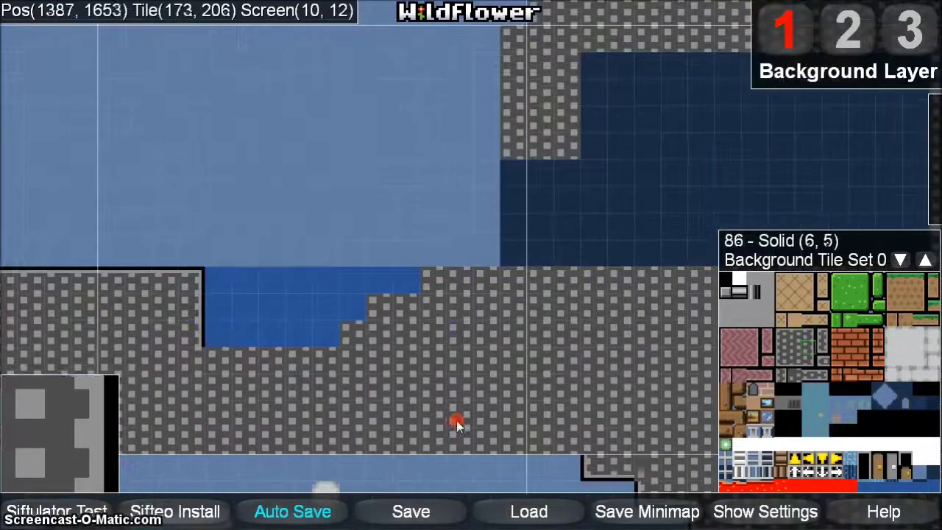
key(Up)
key(Left)
mouse_move(327, 352)
mouse_down()
mouse_move(368, 309)
mouse_move(404, 298)
mouse_move(438, 267)
mouse_up()
right_drag(465, 284, 204, 305)
drag(204, 304, 514, 298)
Step: Line the cave's right wall with solid edge tile 84 and clear the stray edge tiles inside the cave
right_drag(620, 301, 488, 259)
click(793, 348)
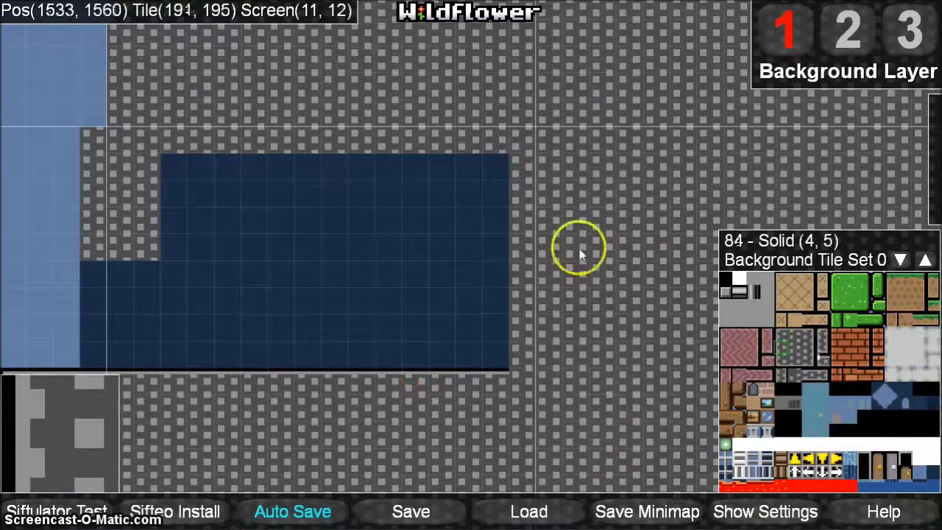
drag(515, 290, 516, 352)
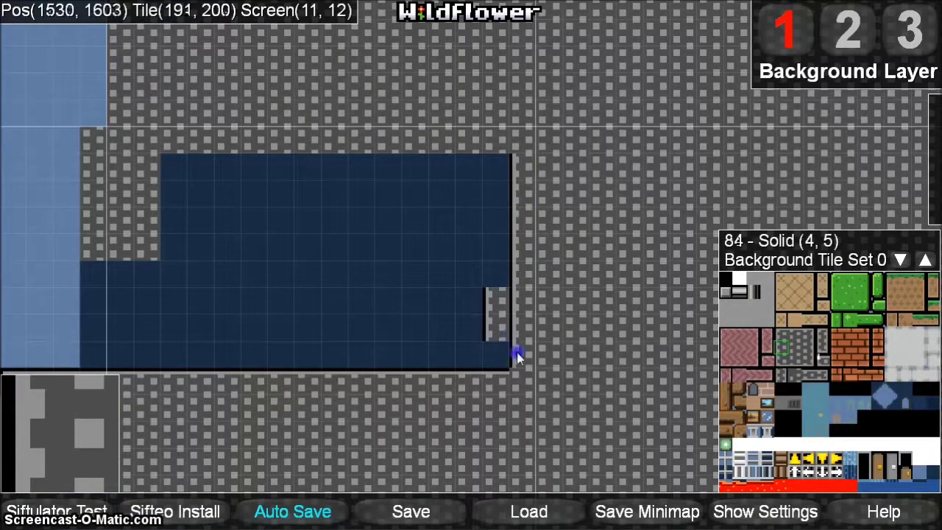
right_click(469, 300)
right_click(458, 369)
Step: Line the full width of the cave ceiling with solid edge tile 101
key(Down)
key(Down)
click(498, 142)
shift+click(172, 139)
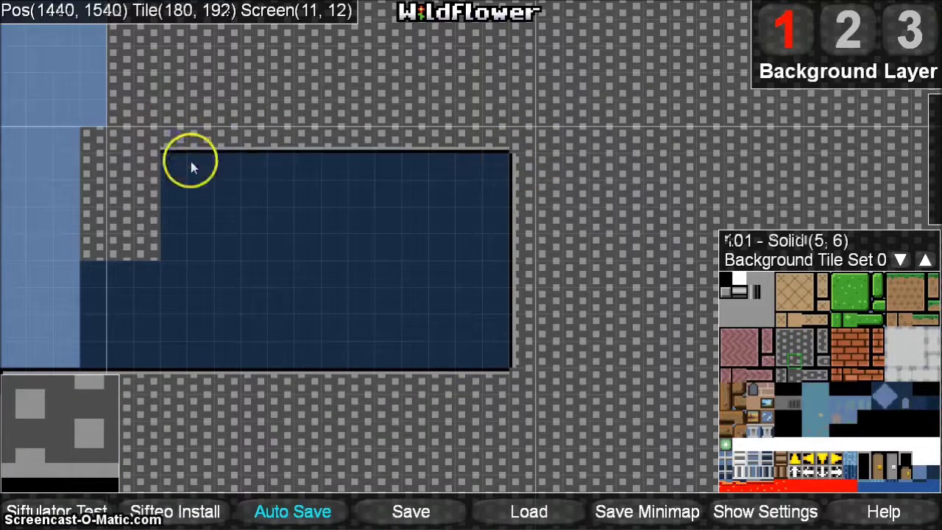
scroll(190, 161, down, 1)
Step: Place corner tile 102 at the entrance overhang's lower inner corner and edge the overhang's inner side
middle_drag(191, 161, 489, 186)
key(Down)
key(Right)
key(Right)
key(Left)
key(Down)
key(Down)
right_click(454, 384)
key(Down)
key(Down)
key(Right)
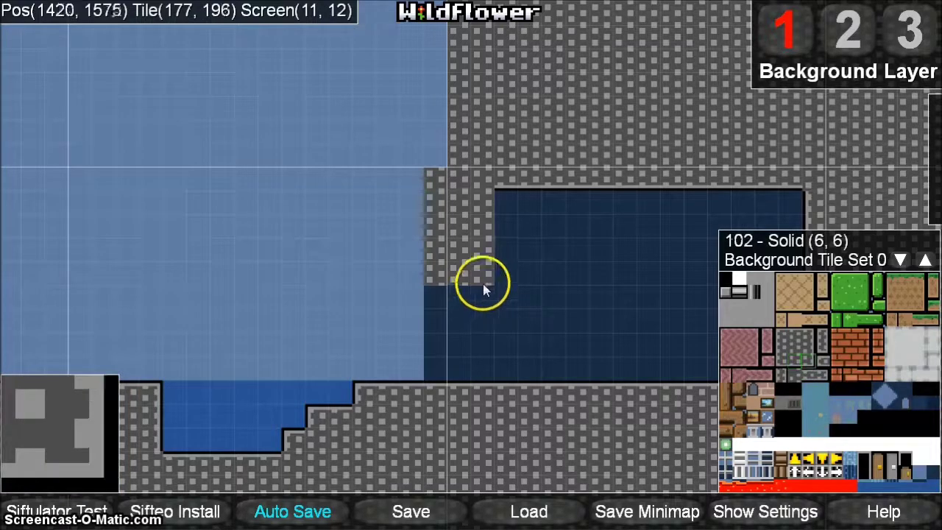
click(483, 283)
key(Up)
Step: Edge the entrance overhang's underside with tile 101, finish its outer corner, and line its outer side with tile 84
middle_click(472, 268)
middle_click(454, 275)
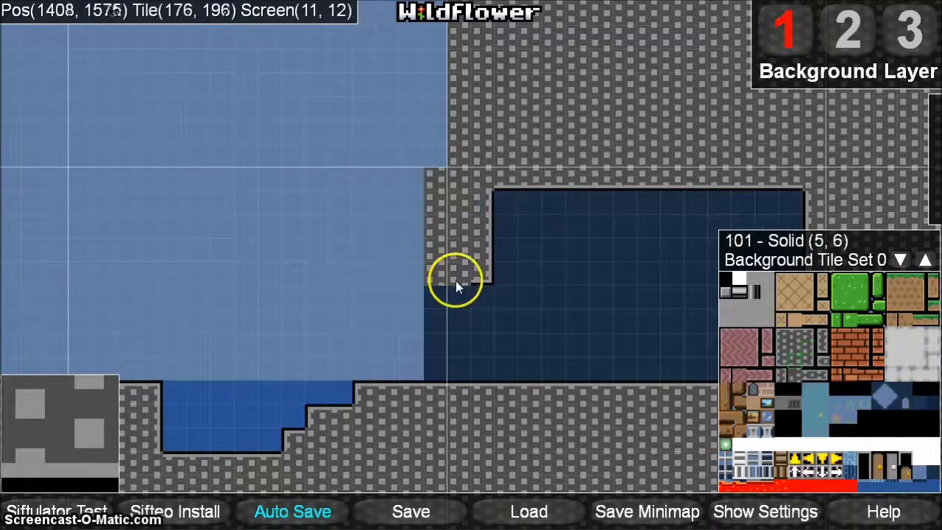
middle_click(445, 284)
key(Up)
click(433, 234)
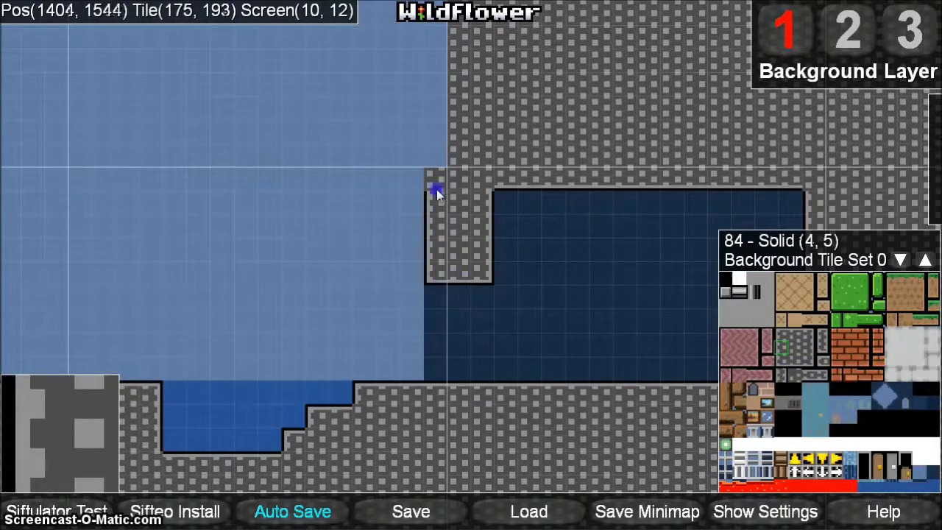
right_drag(438, 190, 436, 178)
scroll(353, 278, down, 2)
drag(345, 280, 499, 182)
right_drag(499, 182, 294, 218)
drag(263, 223, 246, 223)
scroll(471, 302, up, 2)
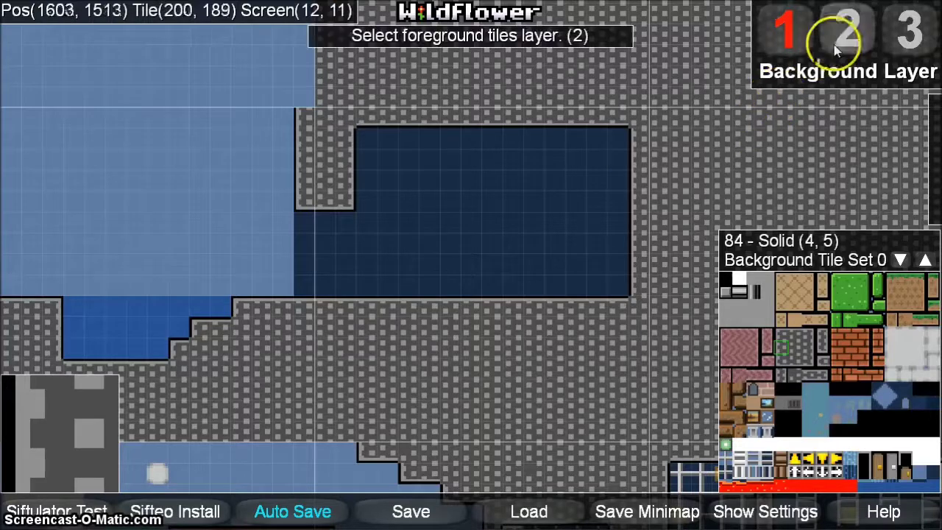
Step: On the foreground layer, place two bounce pads on the cave floor and two coins in the air above them
key(2)
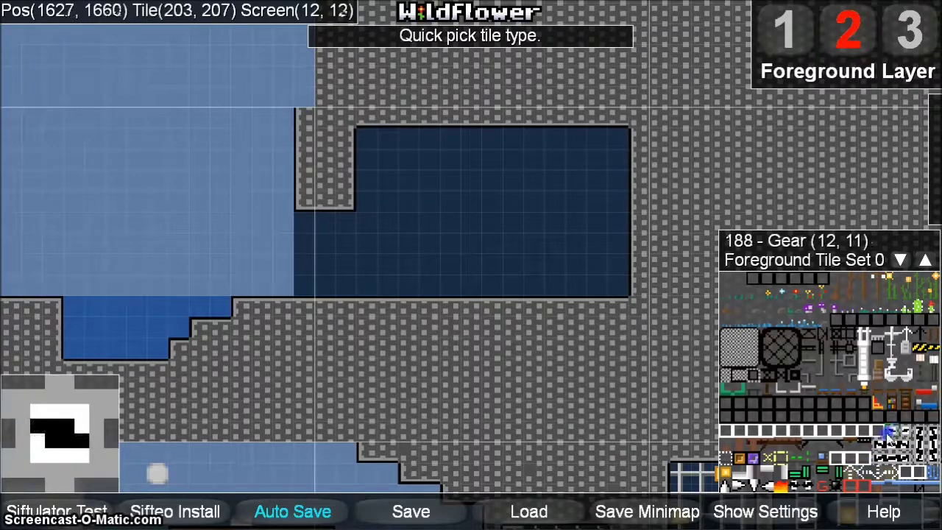
click(768, 418)
middle_drag(396, 274, 379, 298)
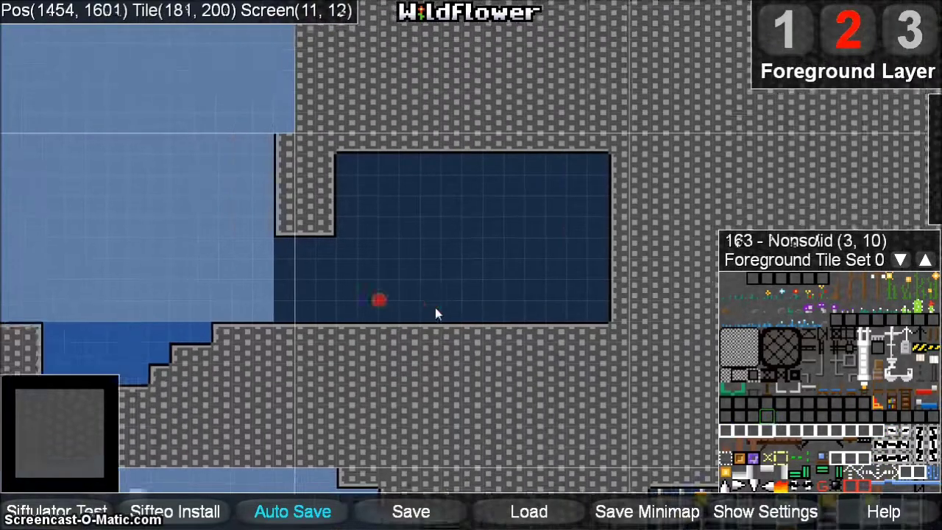
scroll(435, 309, up, 1)
click(797, 471)
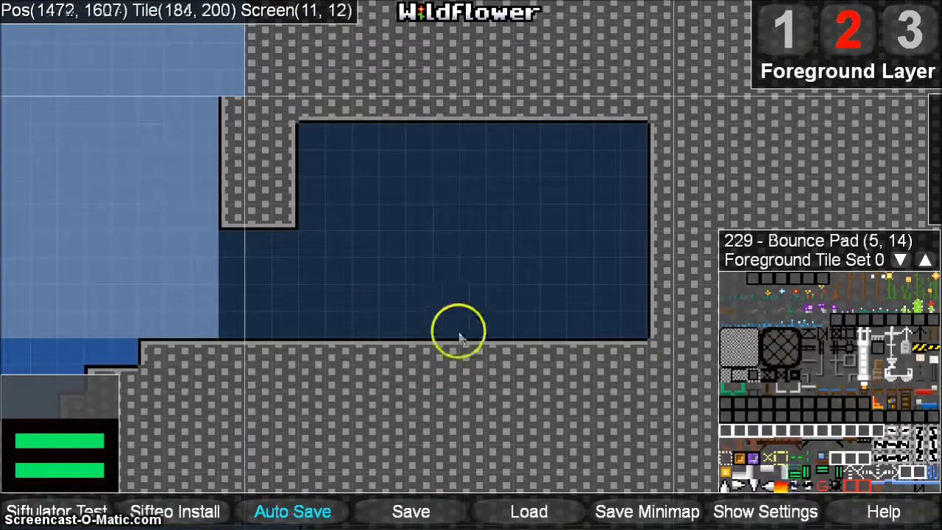
click(726, 471)
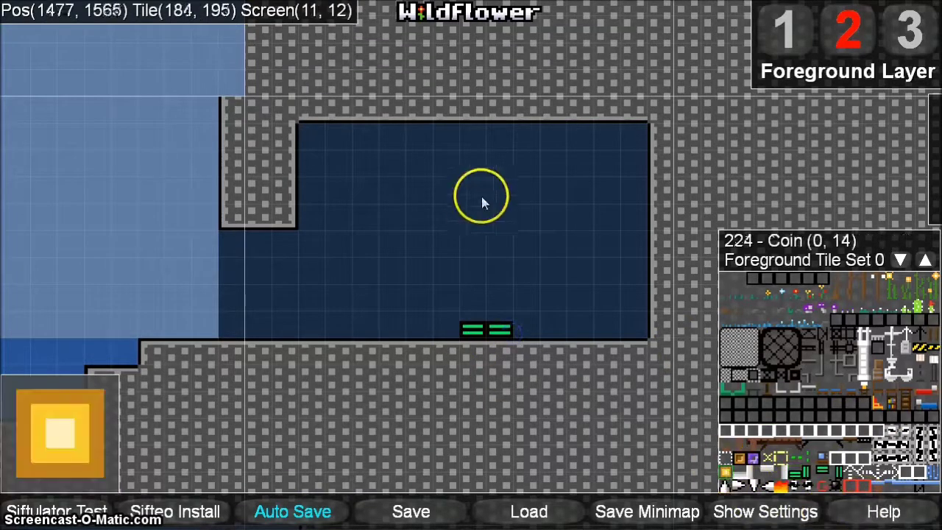
Step: Place two spikes on the cave floor beyond the bounce pads and two more bounce pads against the right wall
click(726, 483)
click(554, 328)
click(578, 328)
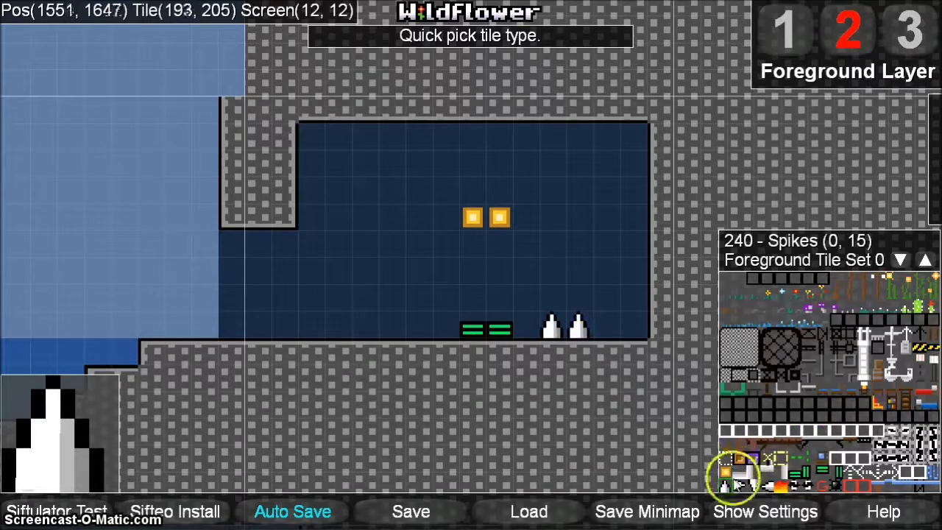
click(785, 471)
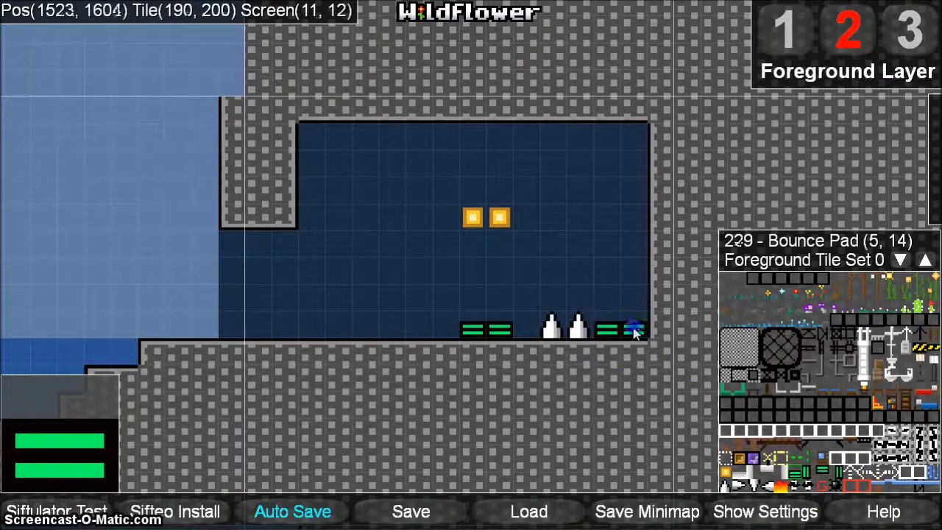
Step: Place a row of three fire tiles on the cave floor between the entrance and the first bounce pads
click(780, 487)
middle_drag(319, 394, 492, 371)
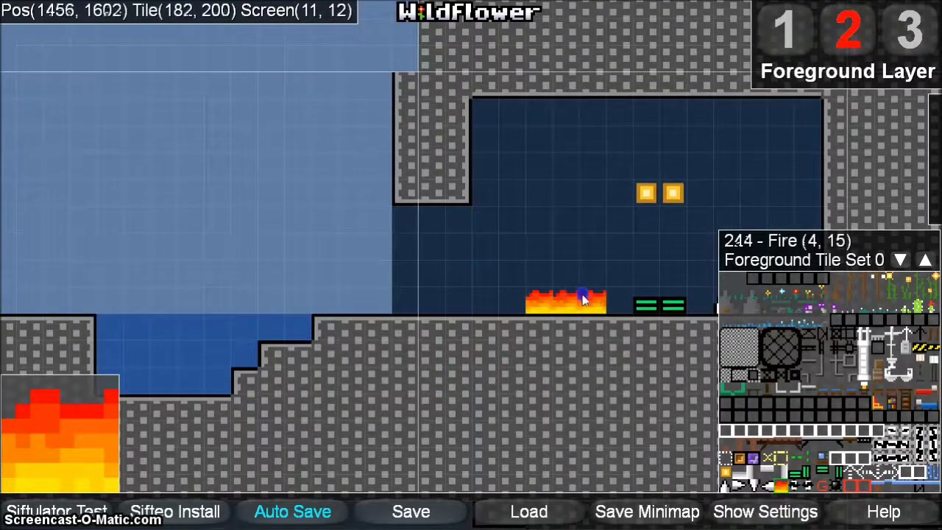
middle_drag(590, 298, 539, 296)
Step: Decorate the upper step's top with grass tiles 17 and 16, and place flower tile 22 between the pool and cave
middle_drag(319, 445, 634, 377)
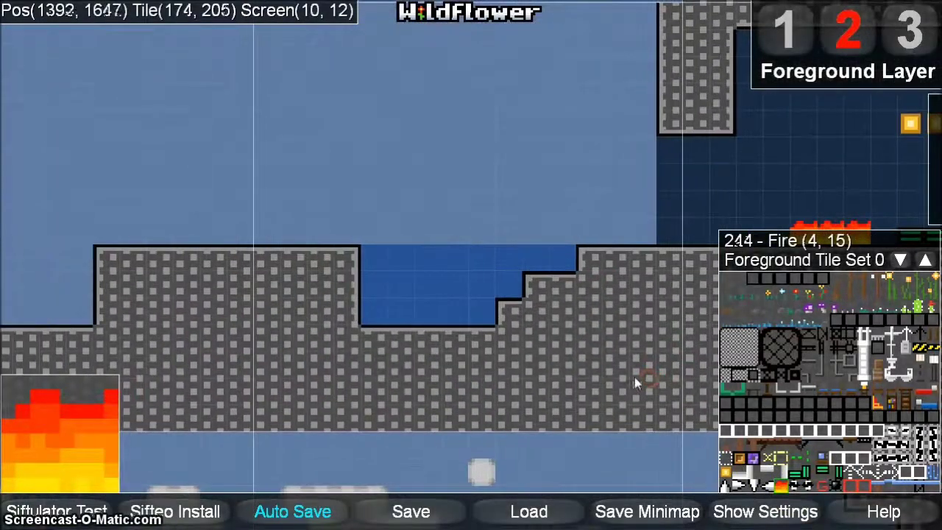
click(737, 294)
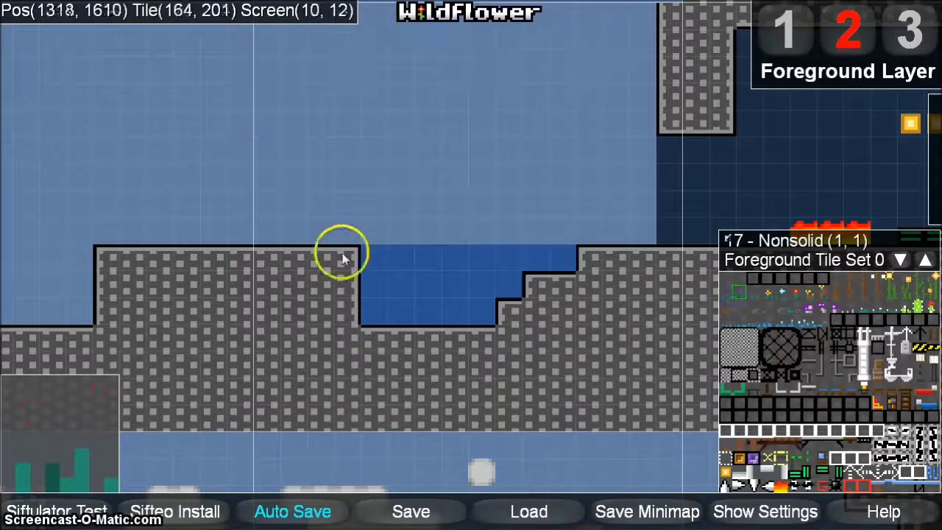
click(188, 226)
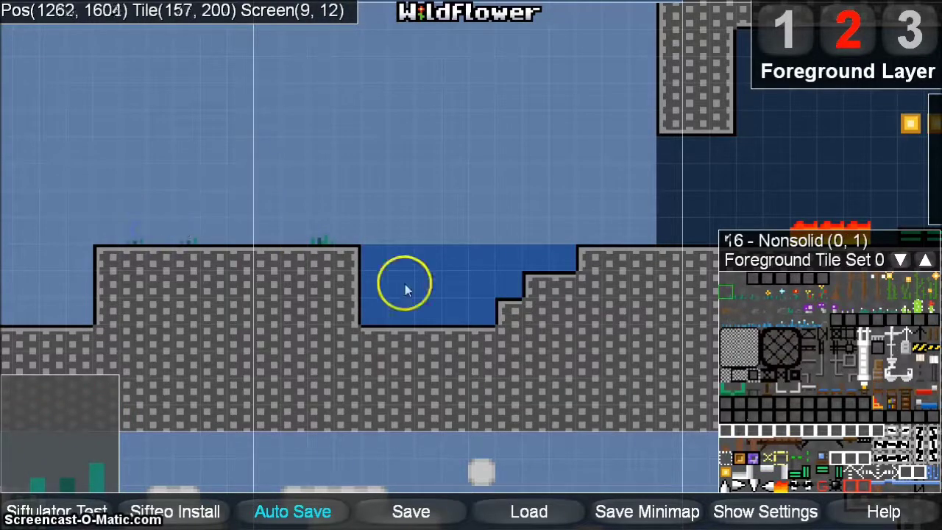
click(808, 291)
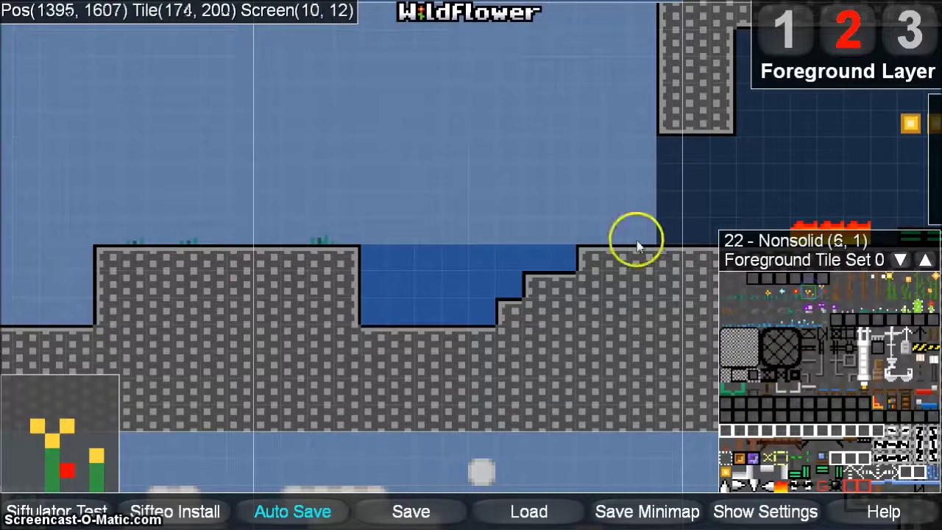
click(612, 237)
Step: Place a row of breakable blocks above the water pool and overwrite it with a row of five fragile blocks
scroll(513, 286, down, 3)
middle_drag(481, 290, 615, 334)
middle_drag(332, 353, 419, 332)
scroll(418, 332, up, 3)
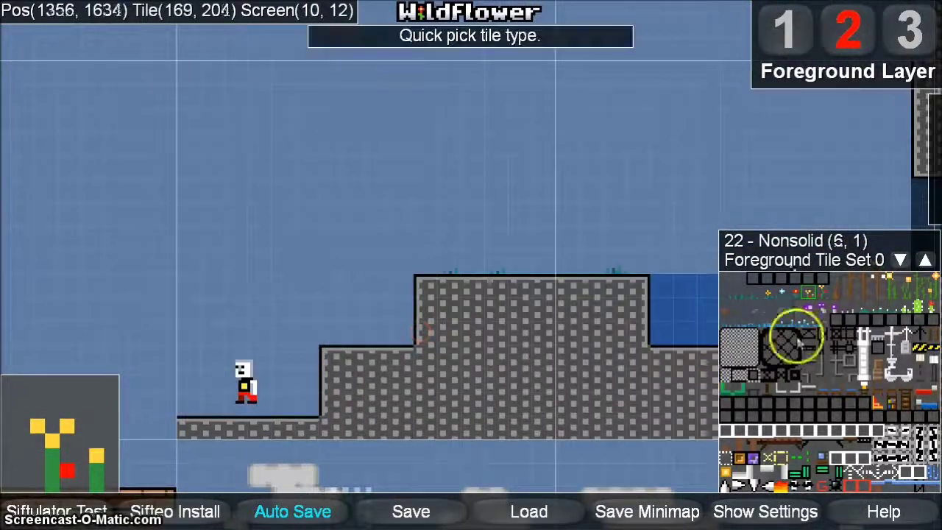
click(737, 466)
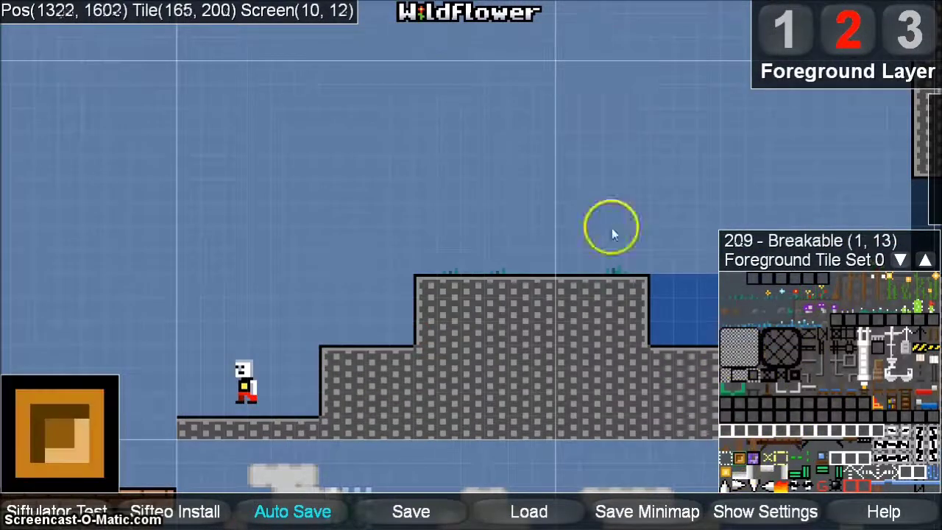
right_drag(611, 227, 372, 277)
click(432, 292)
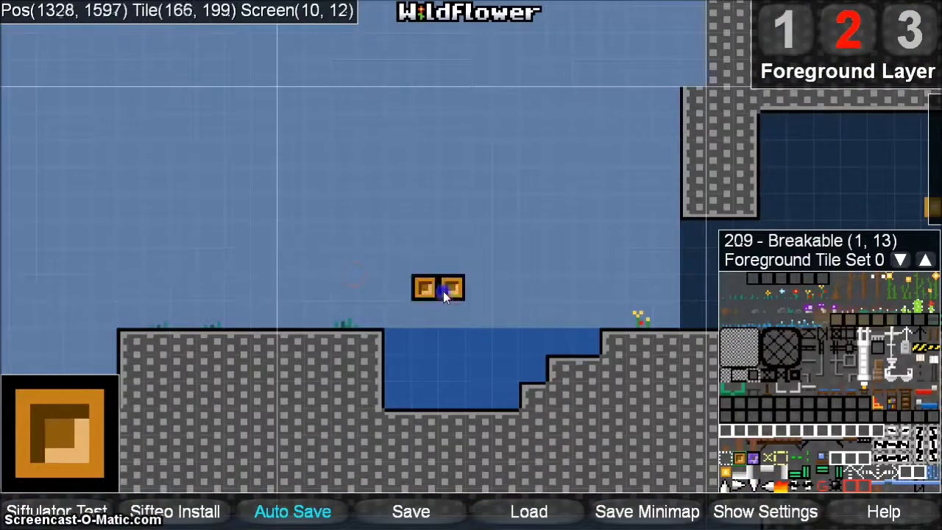
right_drag(497, 291, 256, 291)
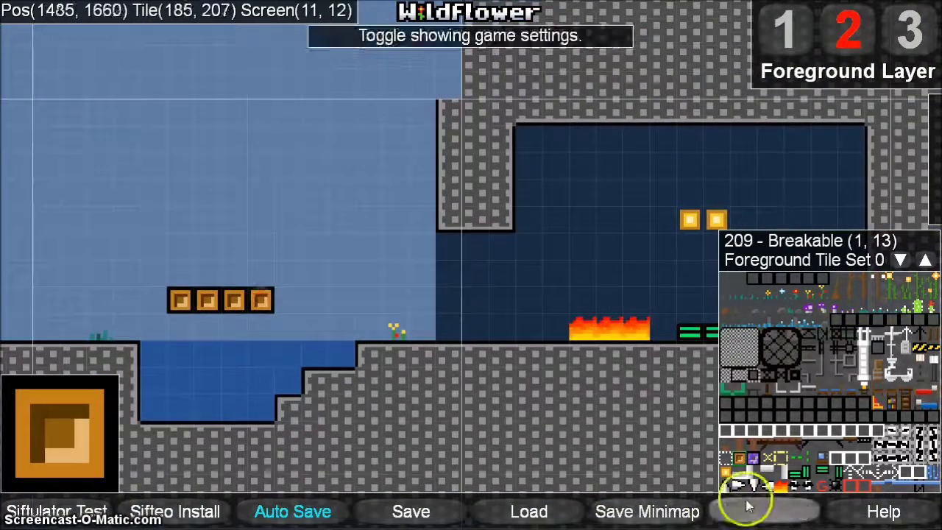
click(754, 460)
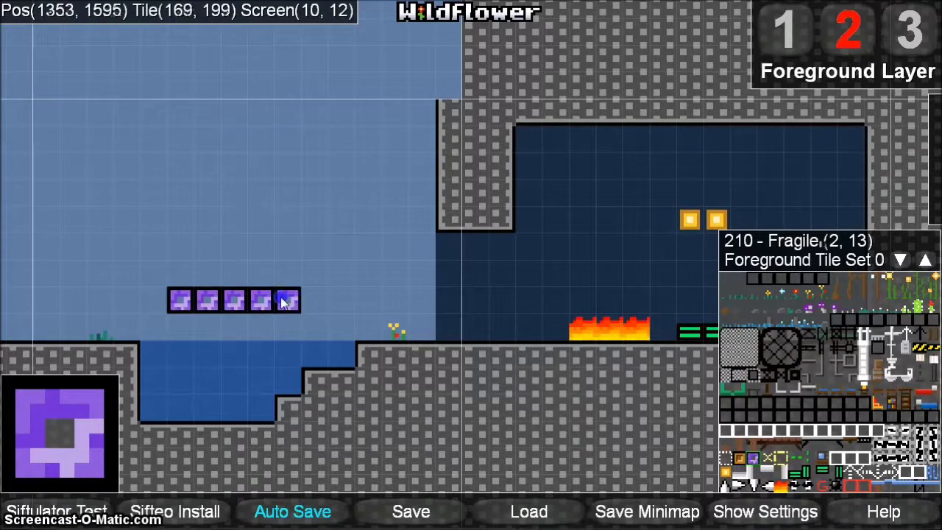
Step: Fill the two cells below the cave's coins, trying coins and fragile blocks before settling on two breakable blocks
click(726, 471)
right_drag(634, 359, 485, 357)
click(736, 474)
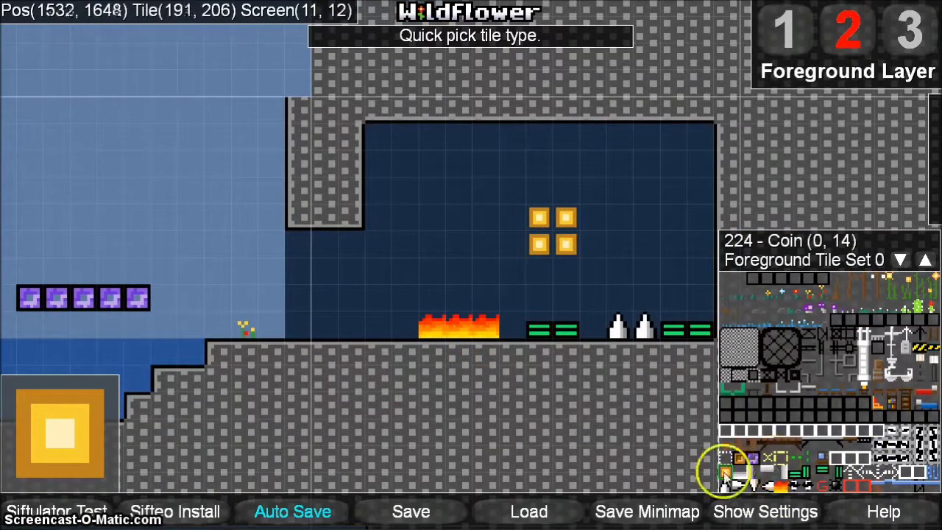
click(750, 459)
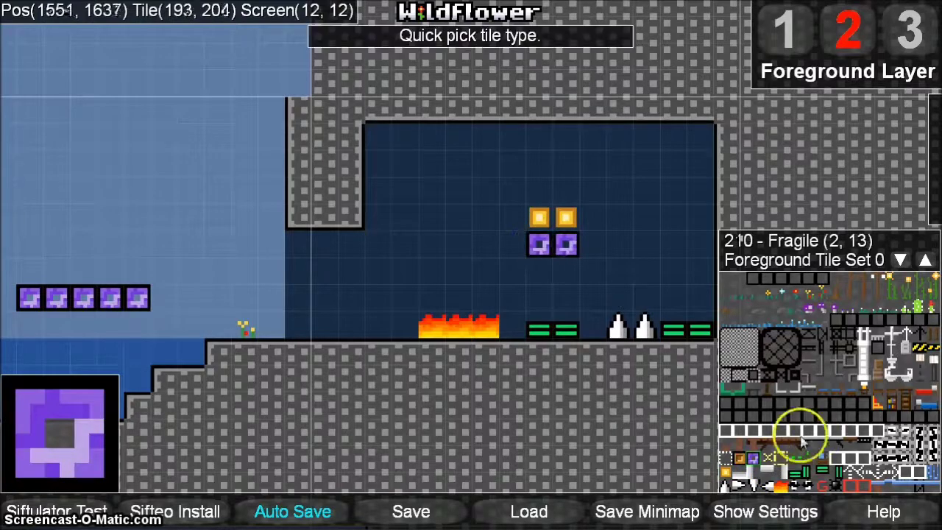
click(741, 460)
drag(534, 248, 564, 248)
Step: Erase the fire from the cave floor and place a single spike before the first bounce pads
mouse_move(410, 287)
right_down()
mouse_move(477, 328)
mouse_move(487, 322)
right_up()
scroll(477, 332, down, 2)
mouse_move(477, 332)
middle_down()
mouse_move(379, 336)
mouse_move(403, 340)
middle_up()
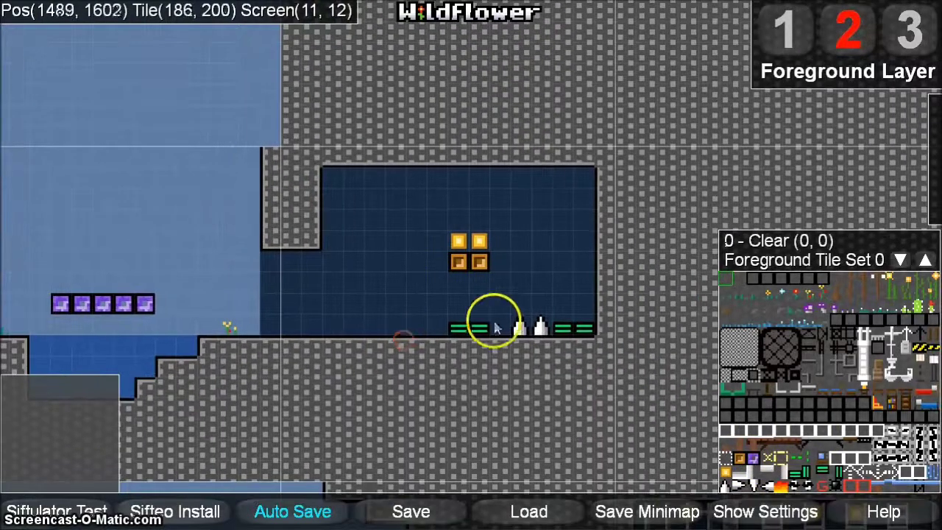
right_click(517, 328)
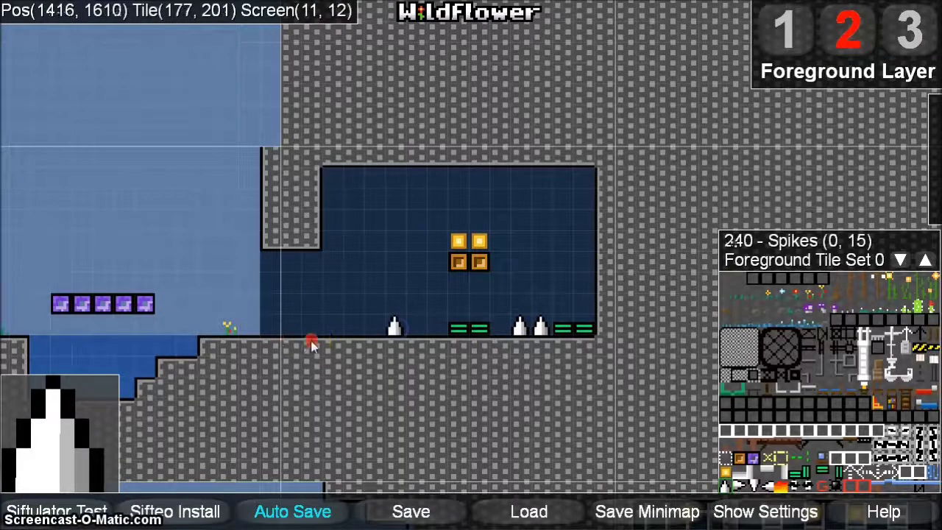
right_drag(312, 345, 370, 355)
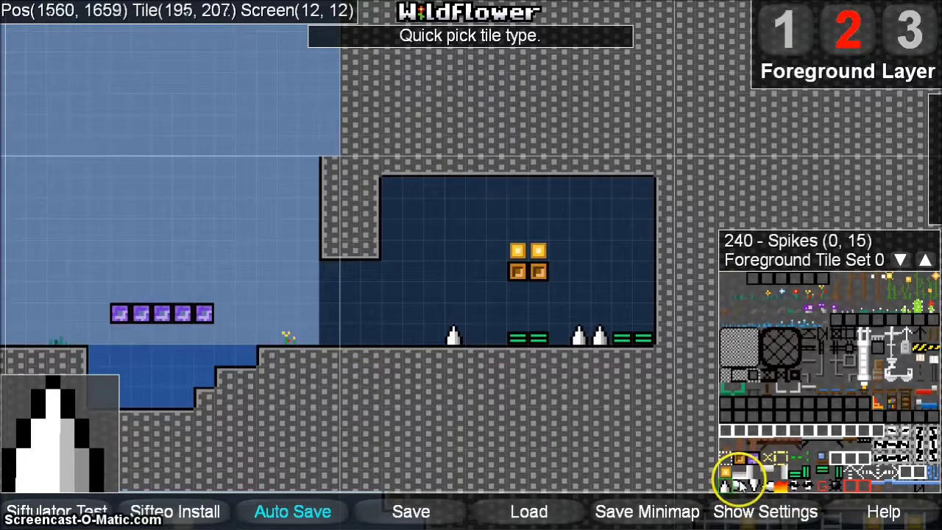
Step: Place a Save tile on the cave floor just inside the entrance, before the single spike
click(740, 478)
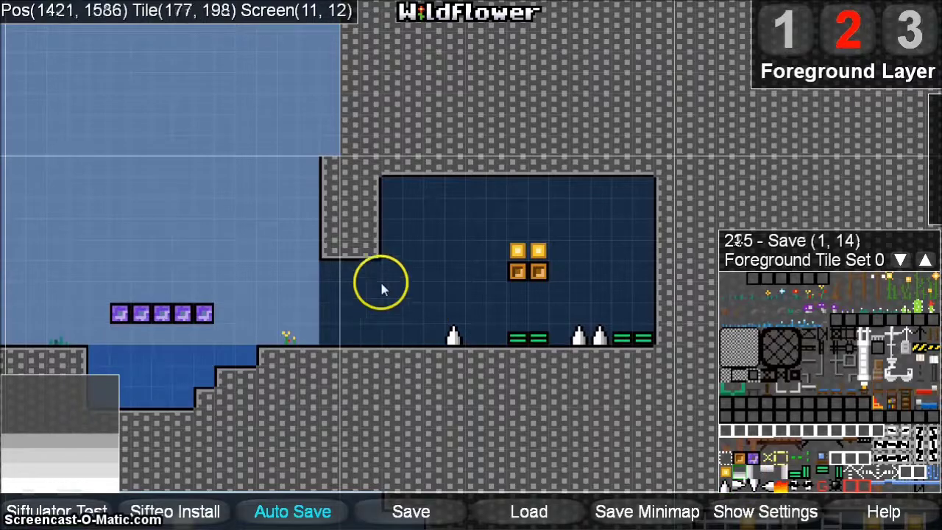
scroll(390, 357, down, 3)
right_drag(384, 375, 572, 362)
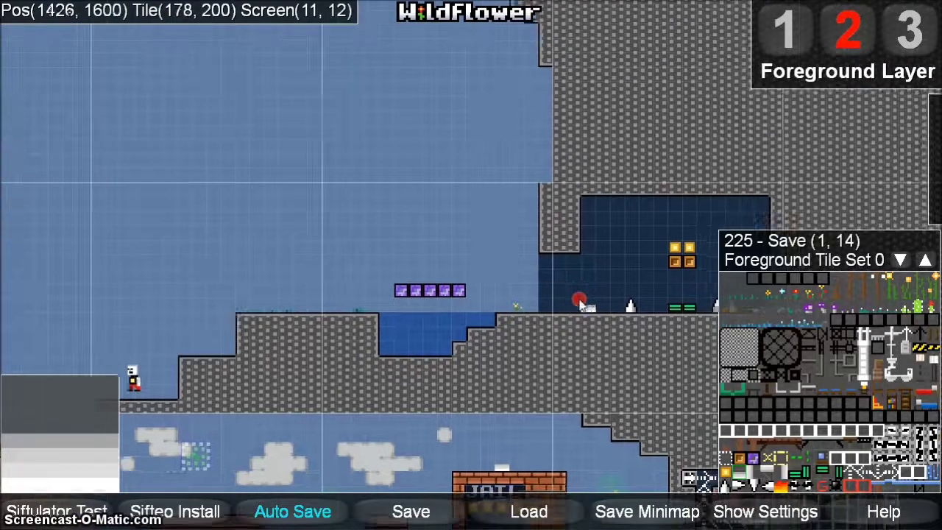
right_drag(595, 304, 546, 307)
scroll(532, 315, up, 1)
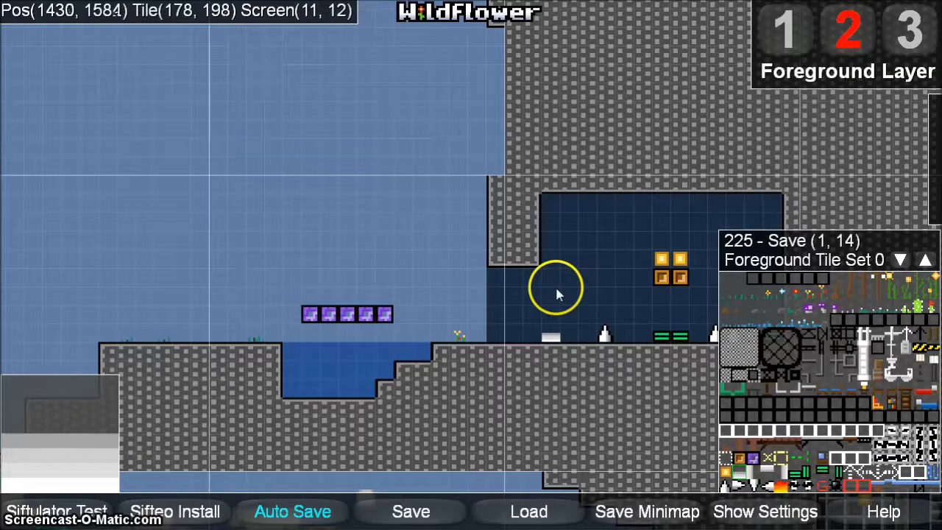
Step: Launch the level in the Siftulator and join the third cube to the middle cube to play through the cave
key(F5)
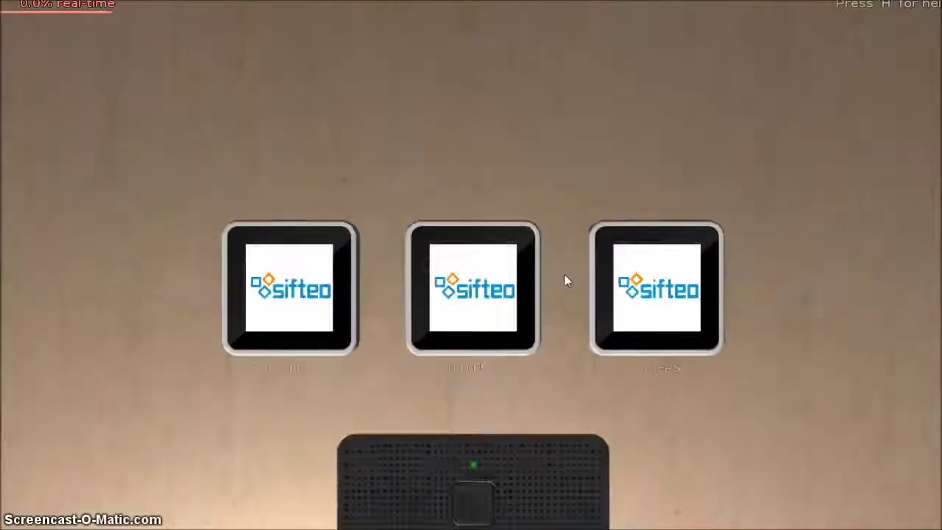
click(613, 261)
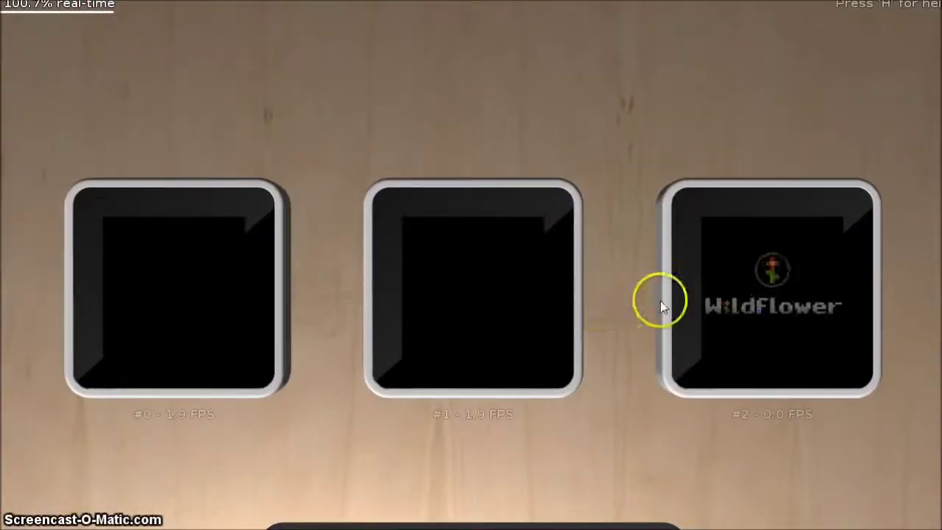
drag(762, 274, 668, 273)
right_drag(519, 288, 552, 263)
right_drag(490, 261, 409, 305)
click(688, 277)
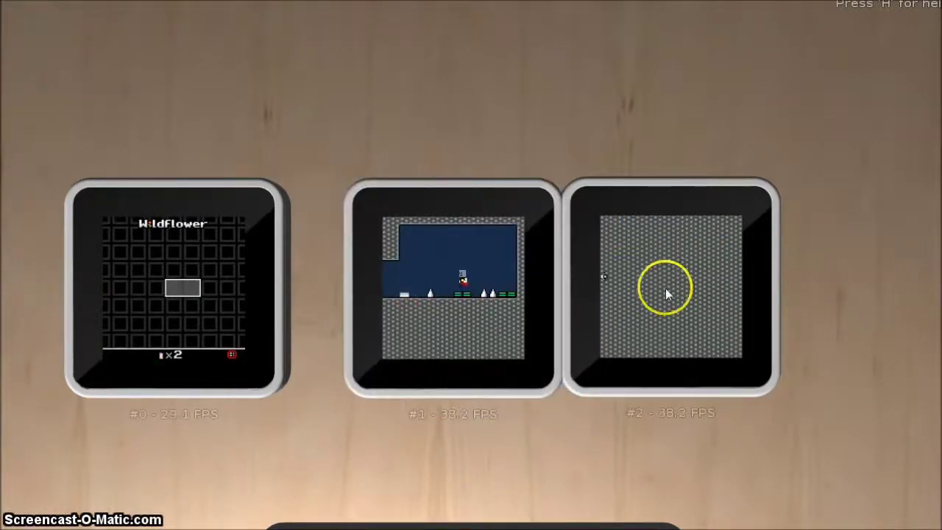
Step: Move the third cube to the cave cube's opposite side, between it and the map cube, to test leftward movement
right_drag(479, 295, 387, 332)
click(729, 254)
right_drag(687, 301, 374, 294)
click(332, 298)
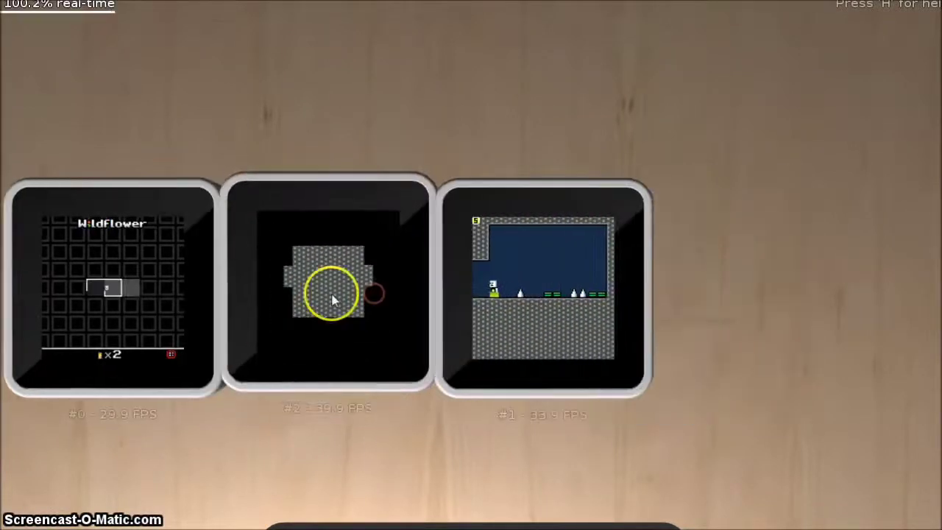
Step: Continue the cave play test, tilting the cubes to move the character and repositioning the third cube beside the cave cube
drag(332, 295, 461, 287)
right_drag(591, 287, 564, 296)
right_drag(746, 274, 576, 273)
right_drag(738, 240, 518, 288)
drag(629, 264, 295, 252)
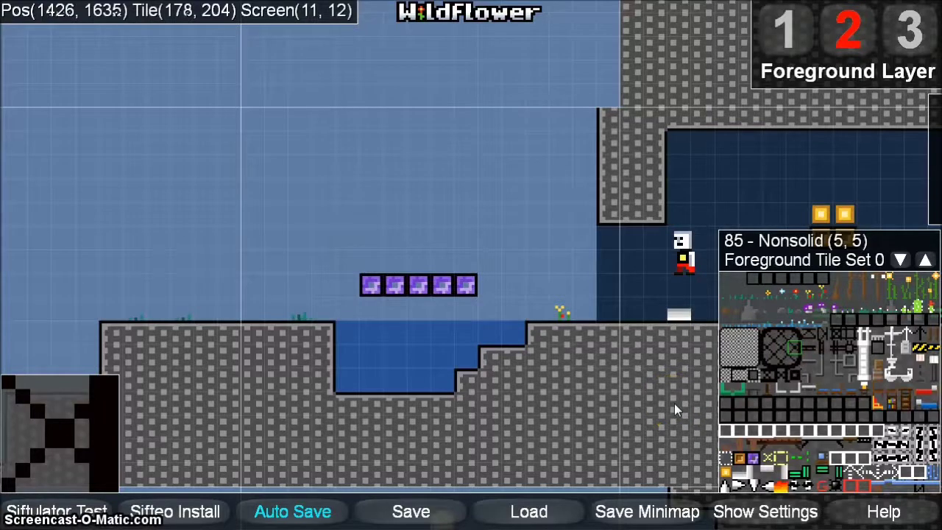
Step: Replace the pool's surface row on the background layer with the Water (13, 15) tile
click(668, 403)
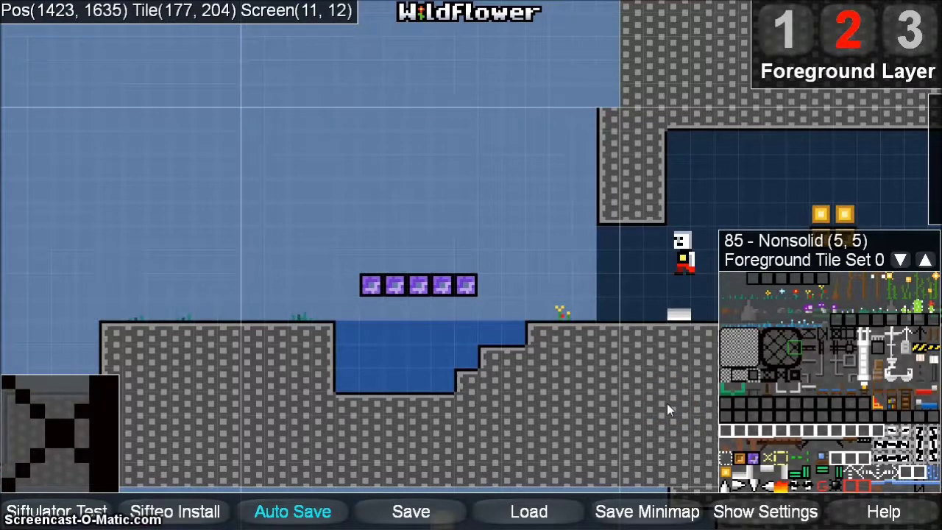
key(1)
click(889, 476)
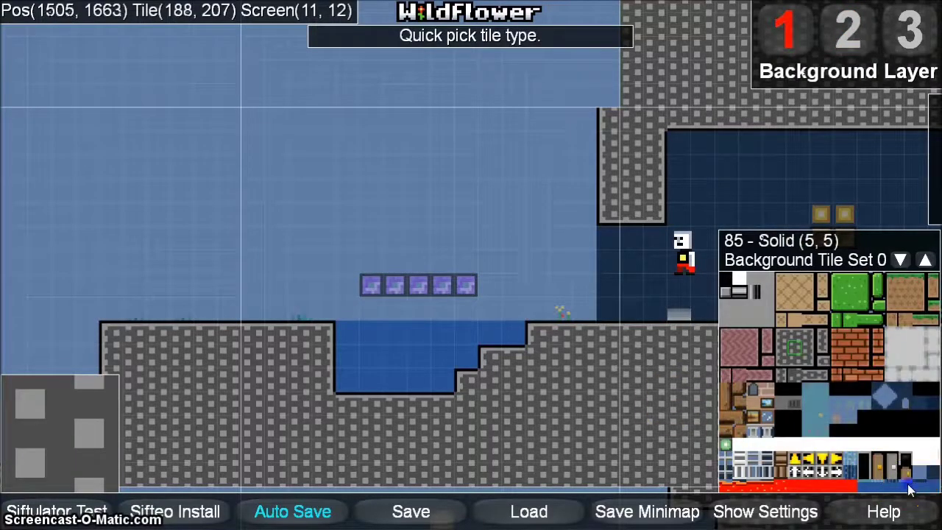
click(432, 360)
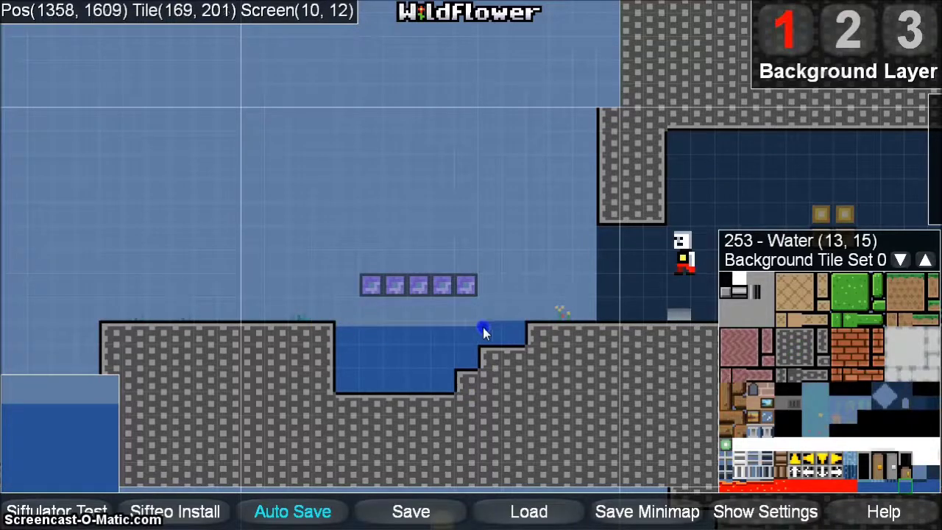
Step: Paint the foreground Water (12, 15) wave tile across the whole surface of the pool
key(2)
click(663, 393)
click(858, 475)
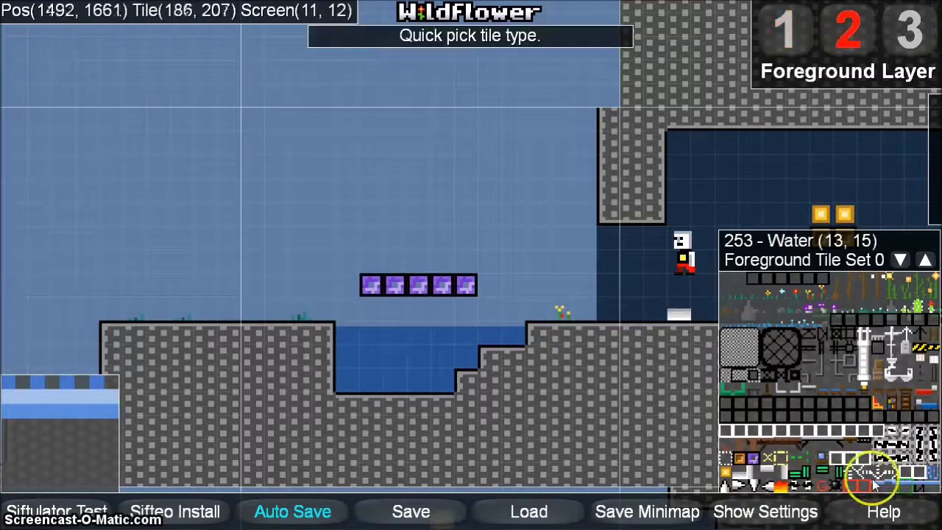
click(427, 361)
click(352, 329)
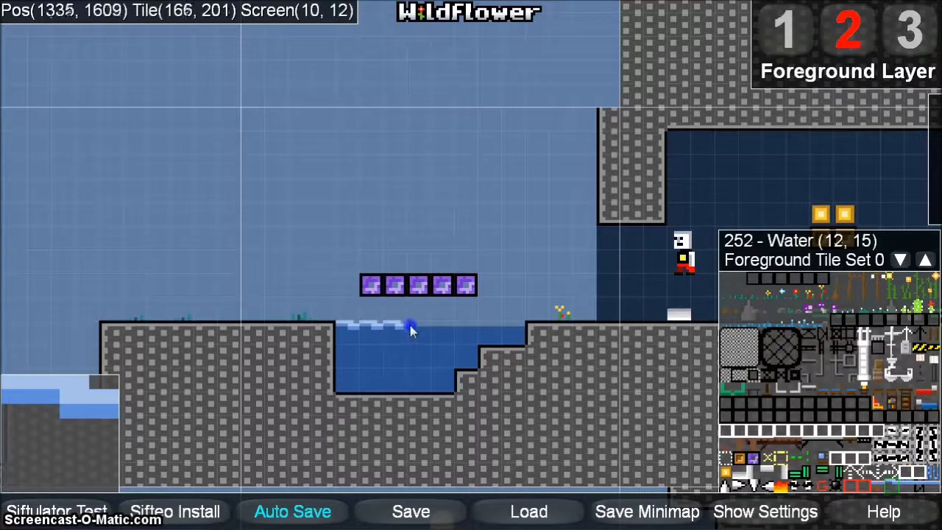
click(471, 331)
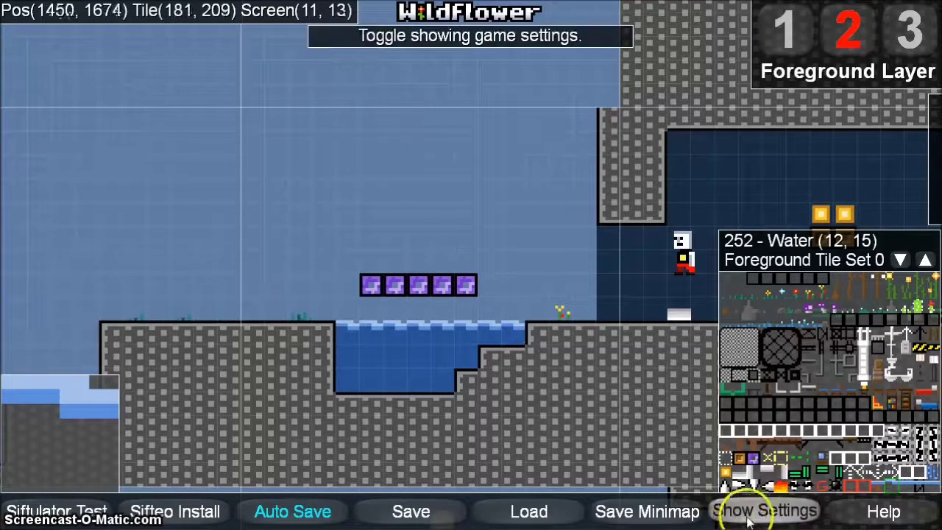
Step: Enable Water Proof in the game settings and hide the settings again
click(739, 509)
click(77, 136)
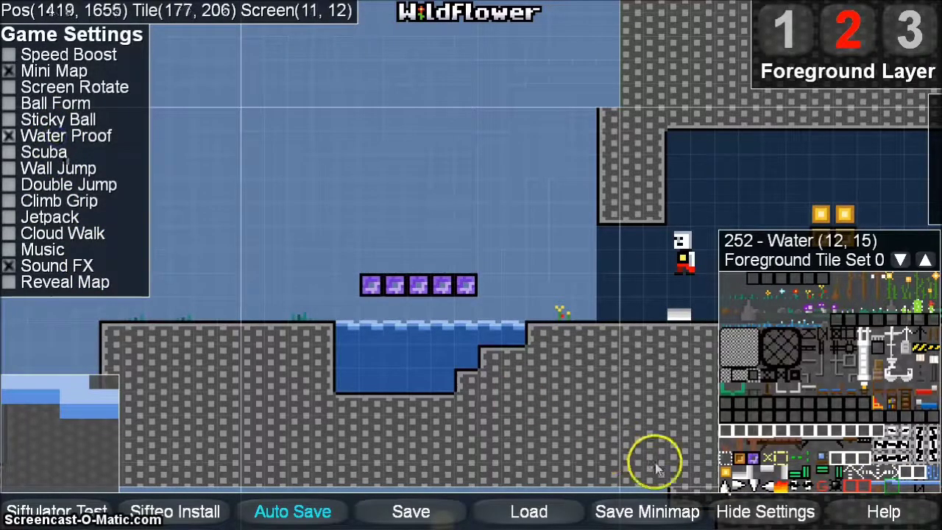
click(741, 511)
Step: Launch the level in the Siftulator and test the pool, joining the third cube to each side of the pool cube
key(F5)
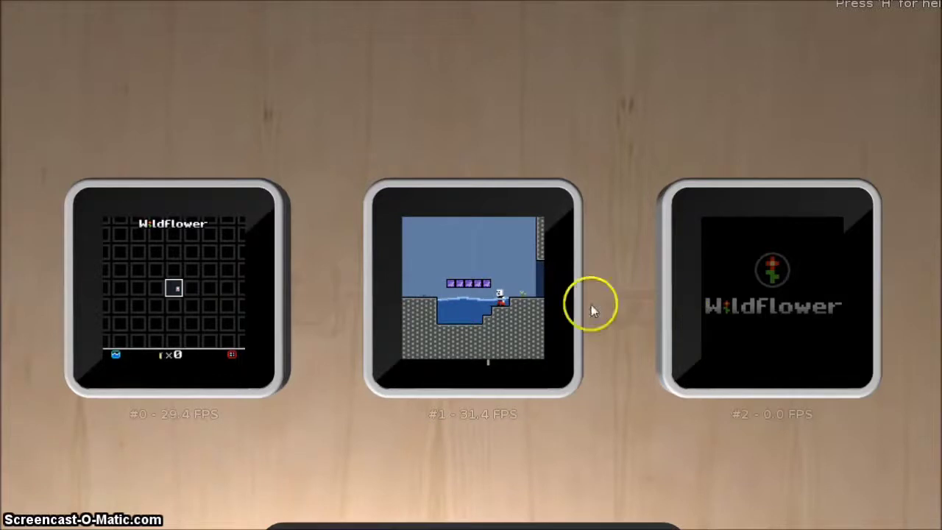
mouse_move(498, 322)
right_down()
mouse_move(476, 323)
mouse_move(485, 322)
right_up()
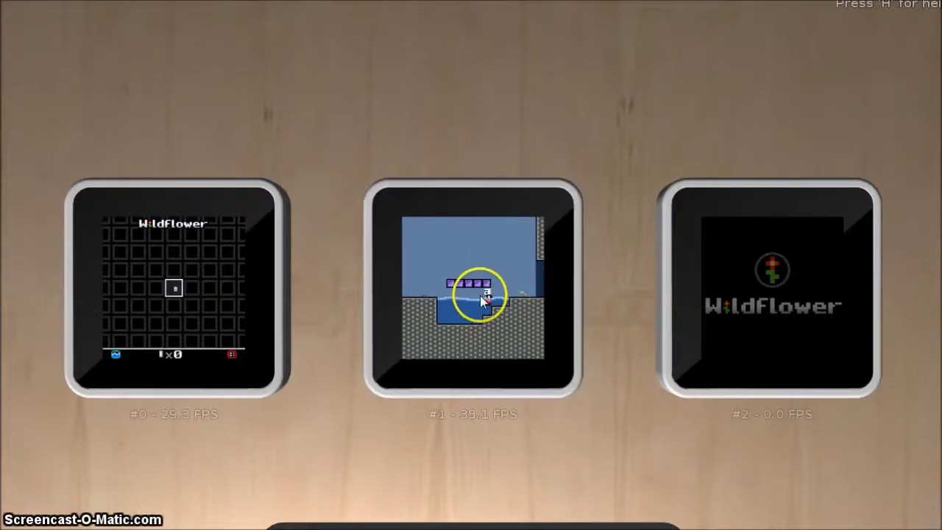
drag(473, 315, 451, 296)
drag(784, 311, 373, 309)
mouse_move(123, 288)
mouse_down()
mouse_move(123, 301)
mouse_move(105, 293)
mouse_move(128, 298)
mouse_move(119, 293)
mouse_up()
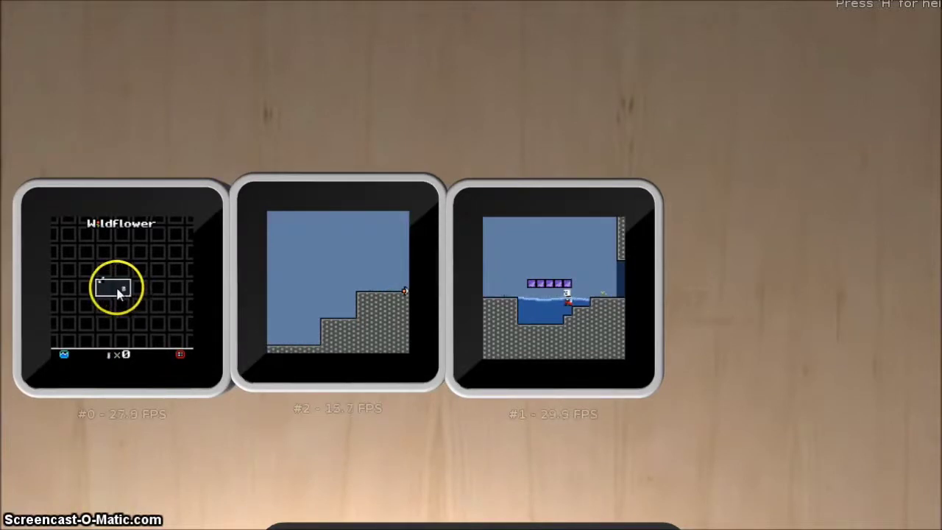
mouse_move(367, 291)
right_down()
mouse_move(511, 302)
mouse_move(369, 297)
right_up()
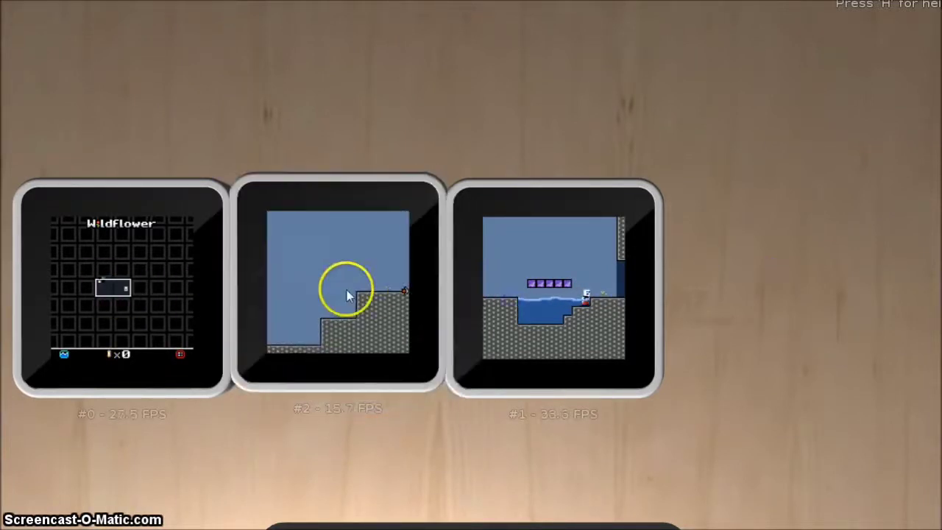
drag(346, 289, 714, 286)
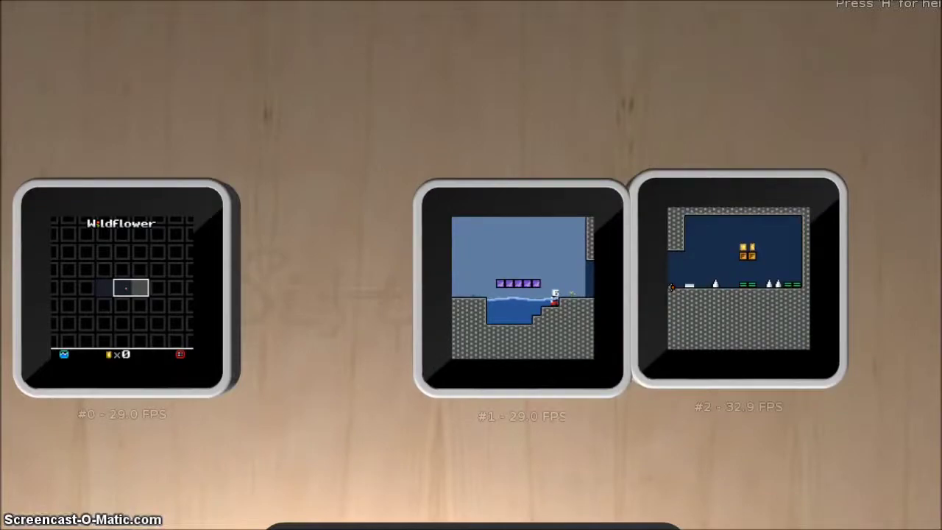
Step: Save the mini map image to disk and relaunch the level with the third cube joined to check the map
click(935, 1)
click(631, 511)
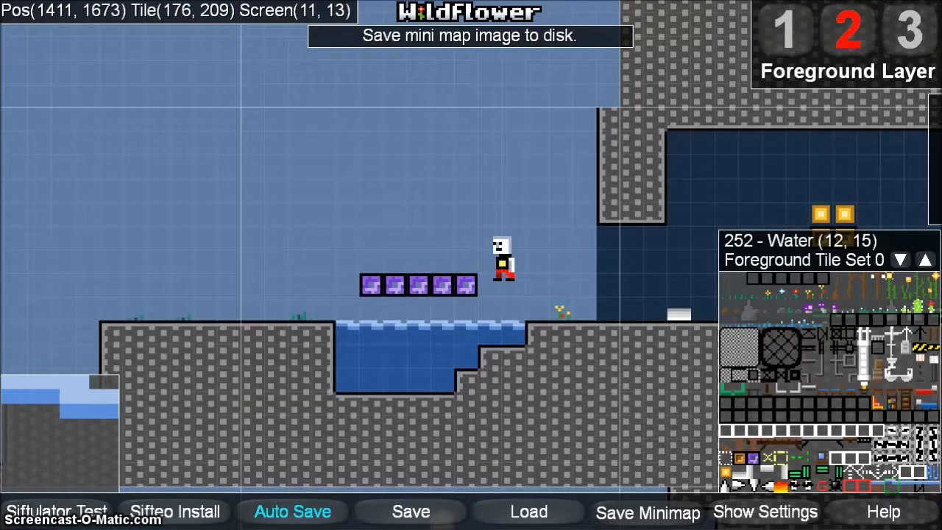
click(59, 512)
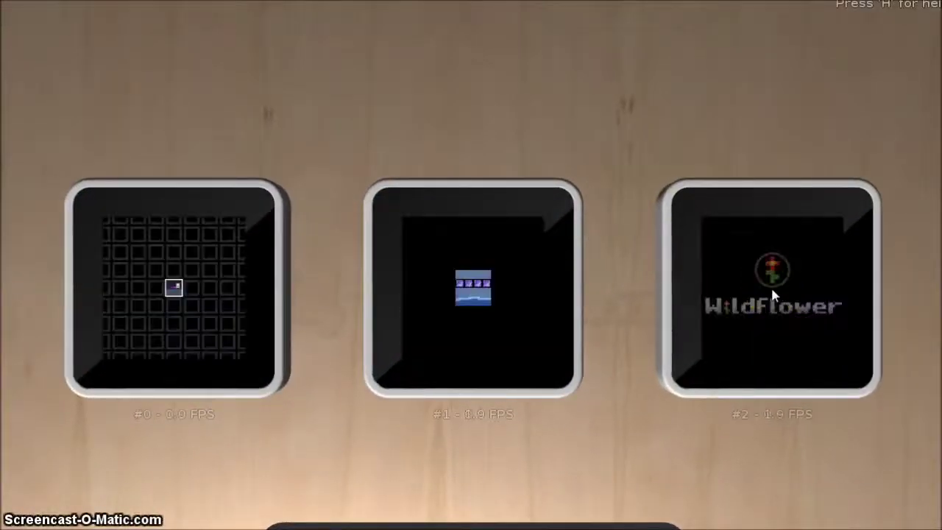
drag(767, 289, 598, 265)
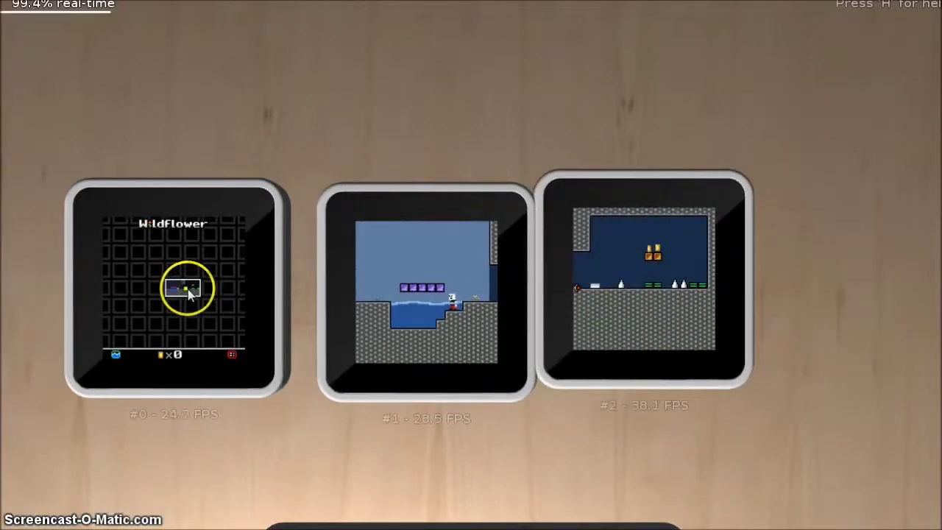
drag(584, 290, 488, 289)
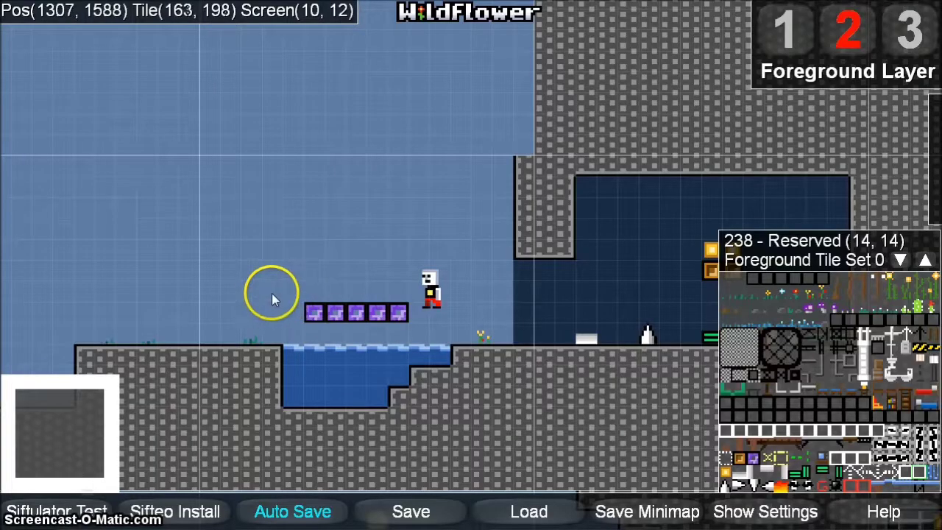
Step: Copy the area with the five purple blocks to four tiles higher and clear the original area above the pool
drag(269, 288, 440, 343)
click(375, 315)
drag(379, 310, 375, 229)
click(380, 311)
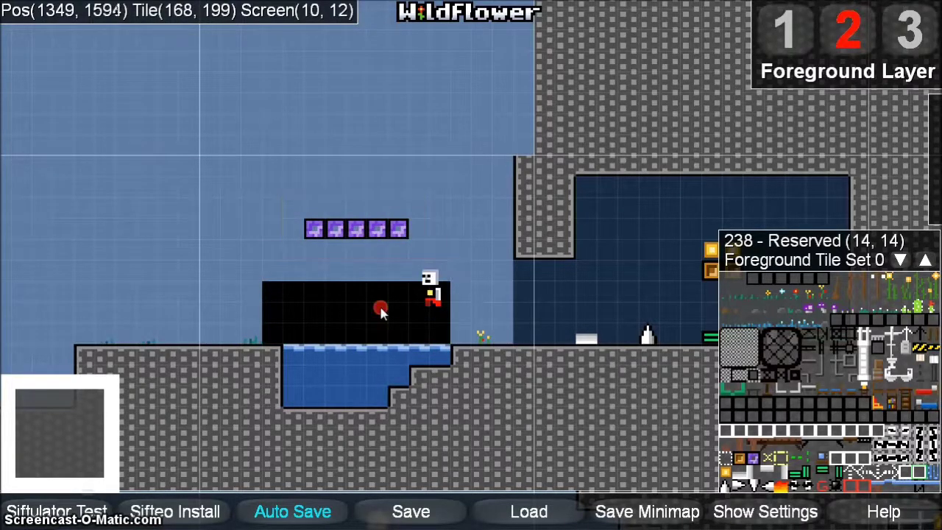
Step: Copy the raised row of purple blocks with its sky background back onto the cleared area above the pool
drag(266, 209, 441, 254)
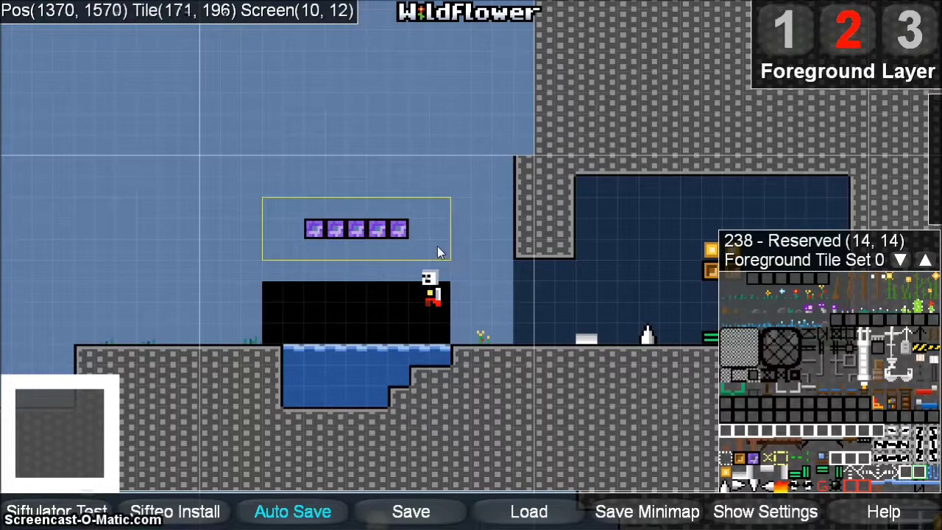
mouse_move(425, 222)
mouse_down()
mouse_move(417, 218)
mouse_move(360, 303)
mouse_move(377, 284)
mouse_up()
click(384, 247)
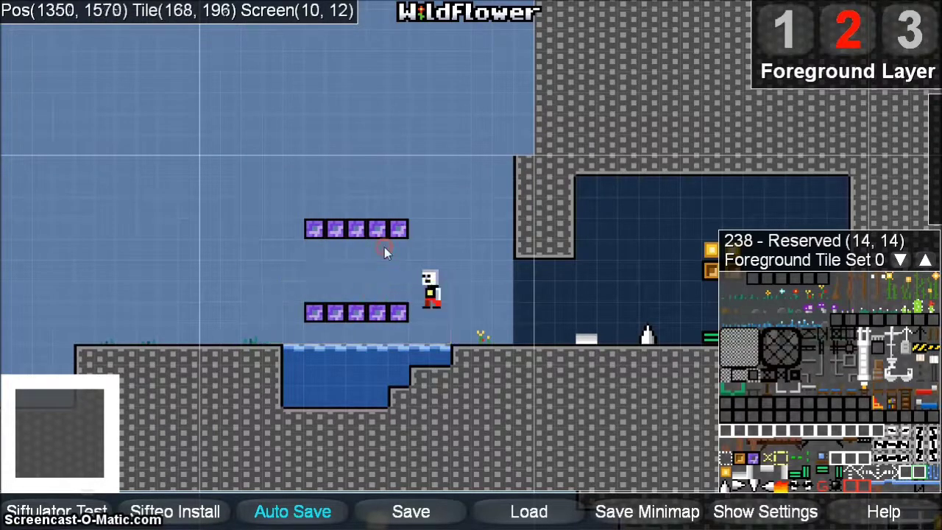
Step: Show the background layer's tiles, switch to File Explorer and browse the WildflowerSDK folder to source\data\images
key(1)
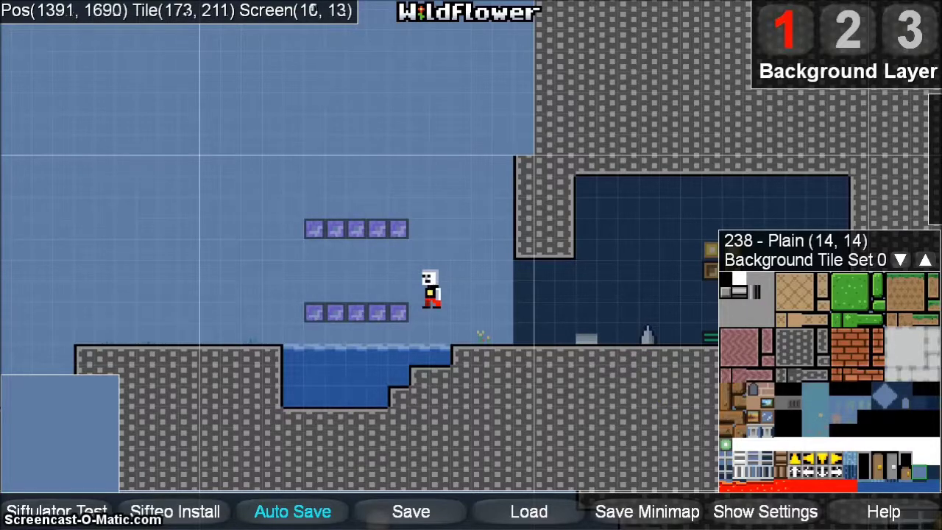
key(alt+Tab)
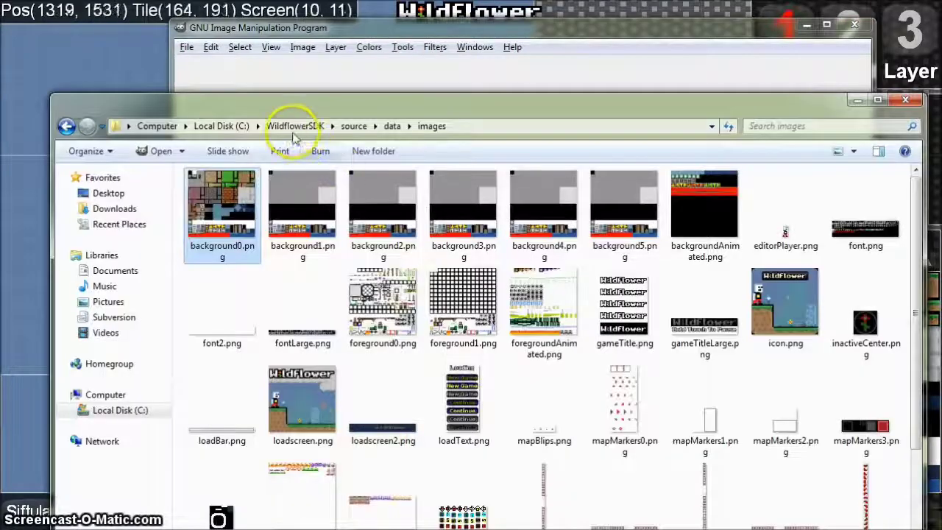
click(294, 124)
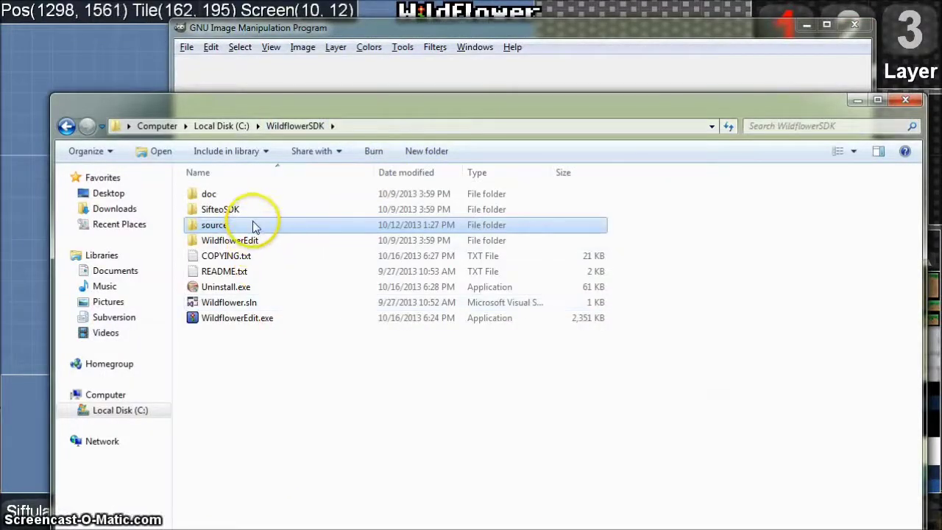
double_click(252, 224)
double_click(232, 209)
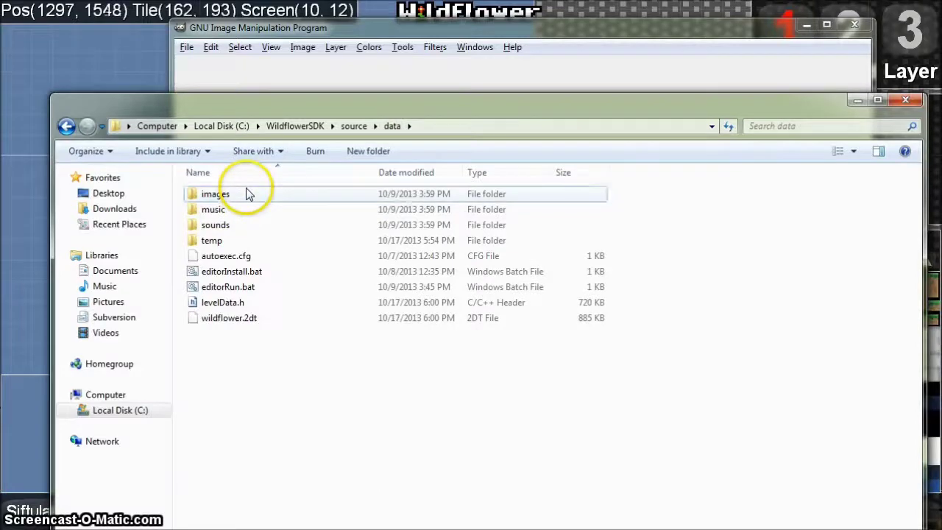
double_click(247, 193)
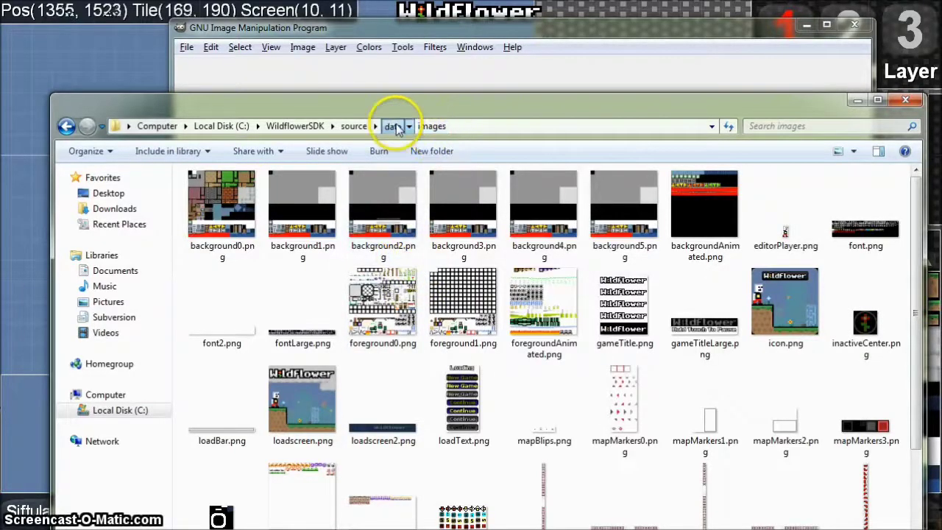
click(392, 126)
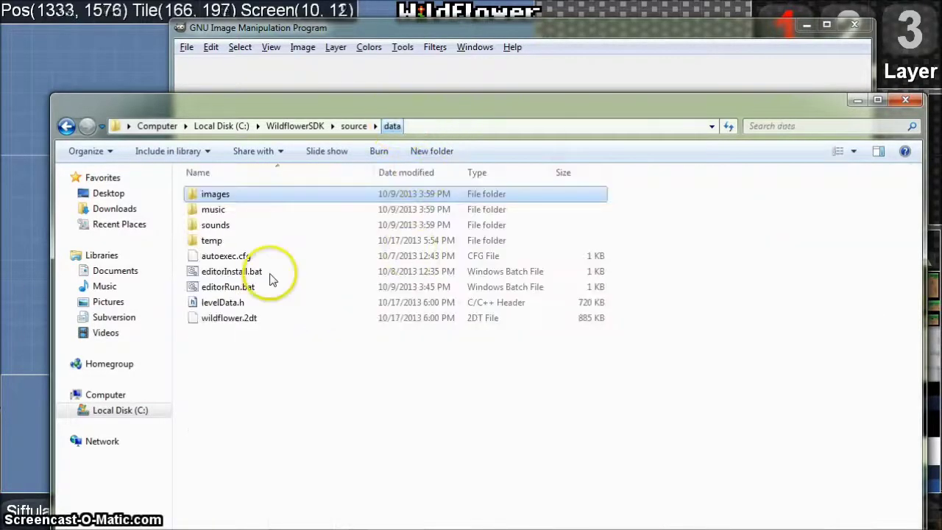
click(67, 125)
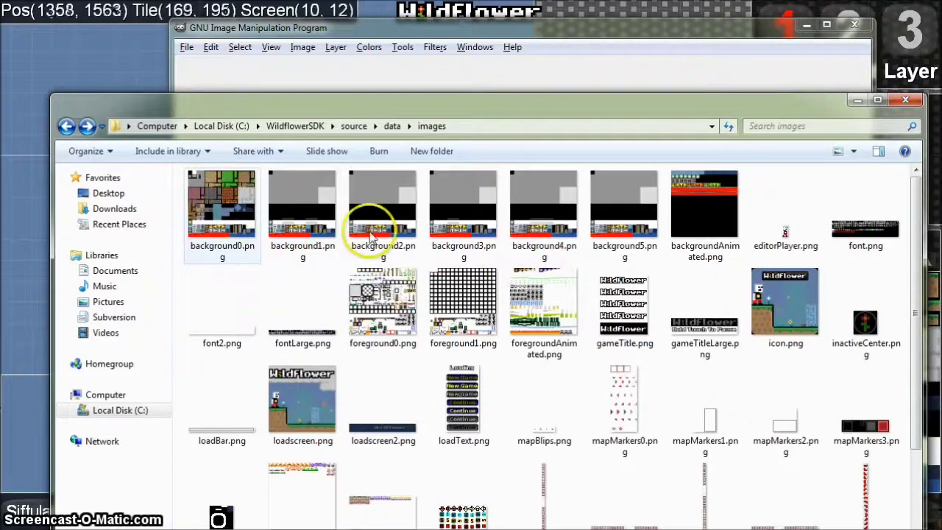
Step: Open background0.png in GIMP and show the grid over the tile set
double_click(234, 239)
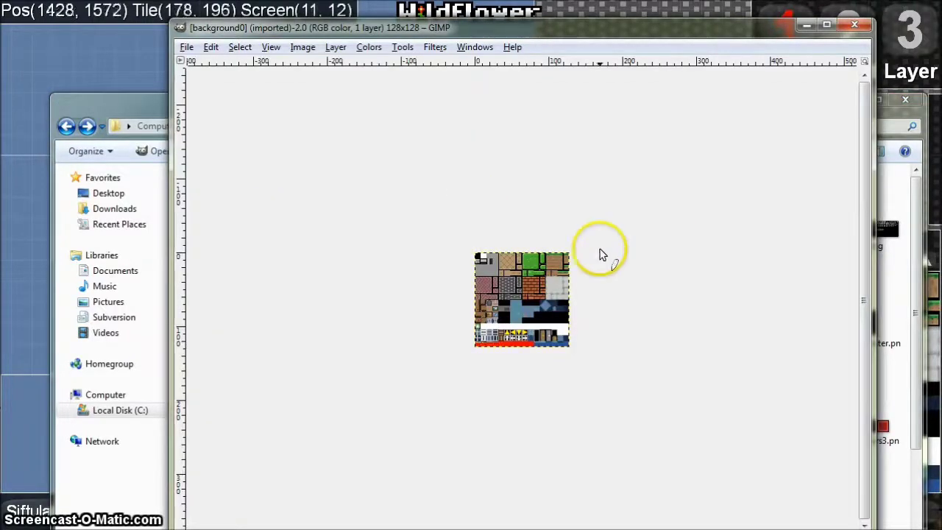
ctrl+scroll(537, 268, up, 4)
middle_drag(457, 213, 510, 217)
click(272, 48)
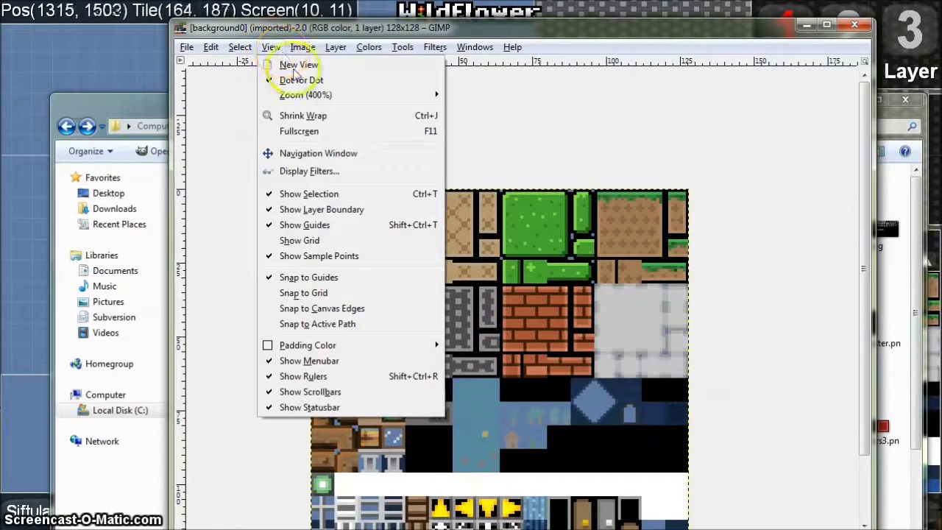
click(290, 240)
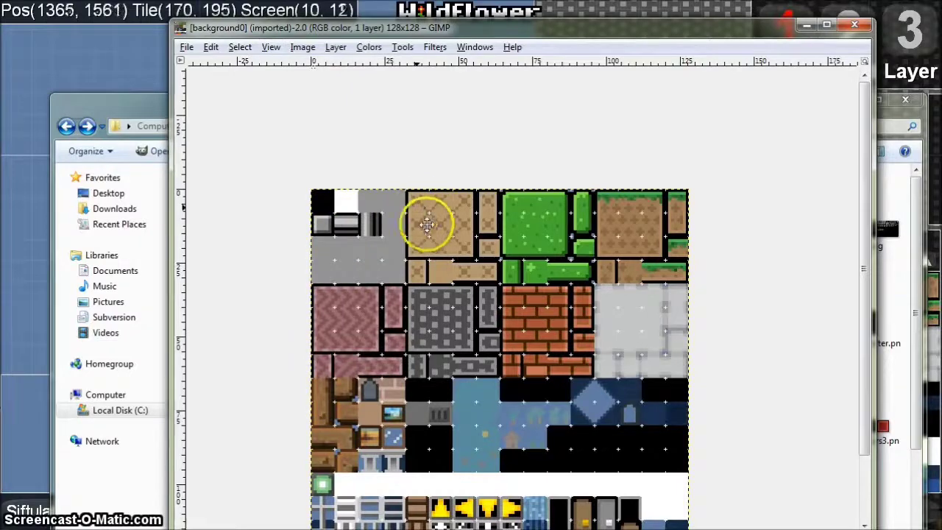
Step: Draw a black smiley face with an outline, two eyes and a mouth on the large tan tile block
ctrl+scroll(417, 209, up, 4)
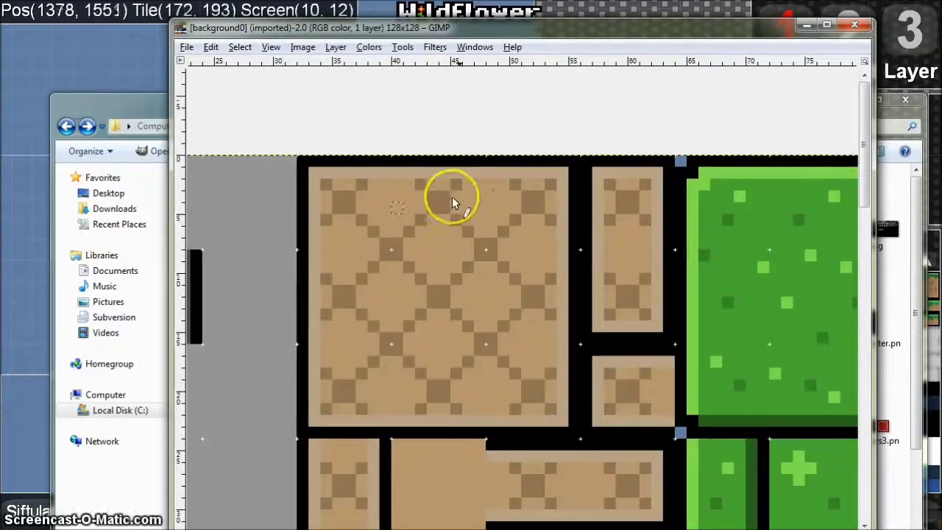
mouse_move(447, 197)
mouse_down()
mouse_move(410, 196)
mouse_move(335, 235)
mouse_up()
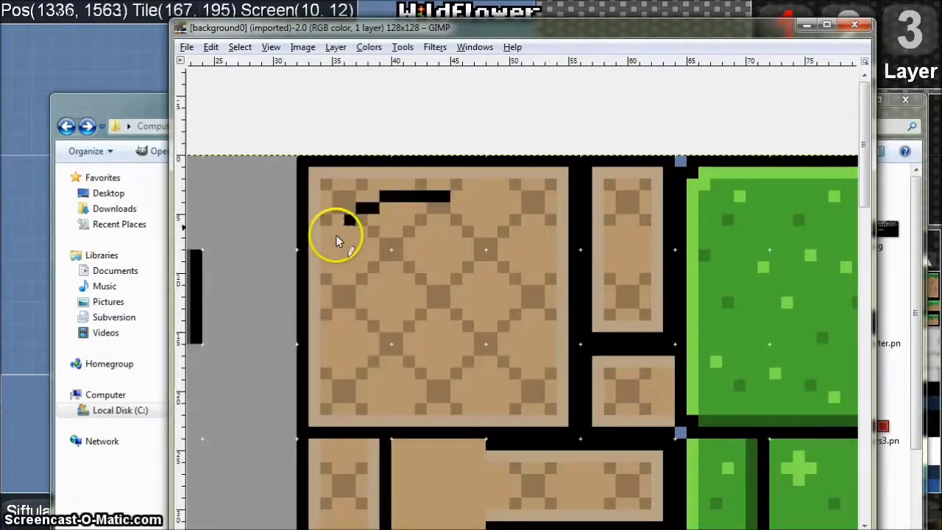
mouse_move(425, 385)
mouse_down()
mouse_move(551, 347)
mouse_move(488, 208)
mouse_up()
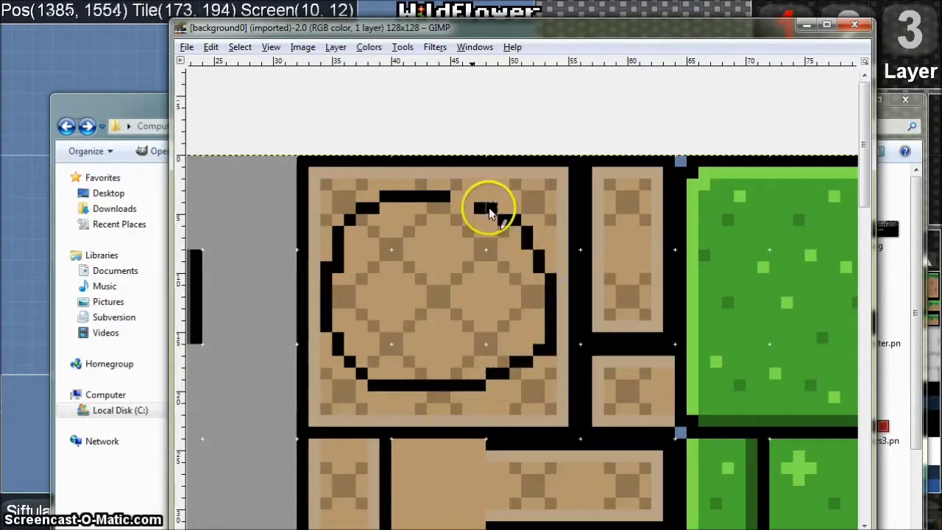
drag(389, 248, 403, 261)
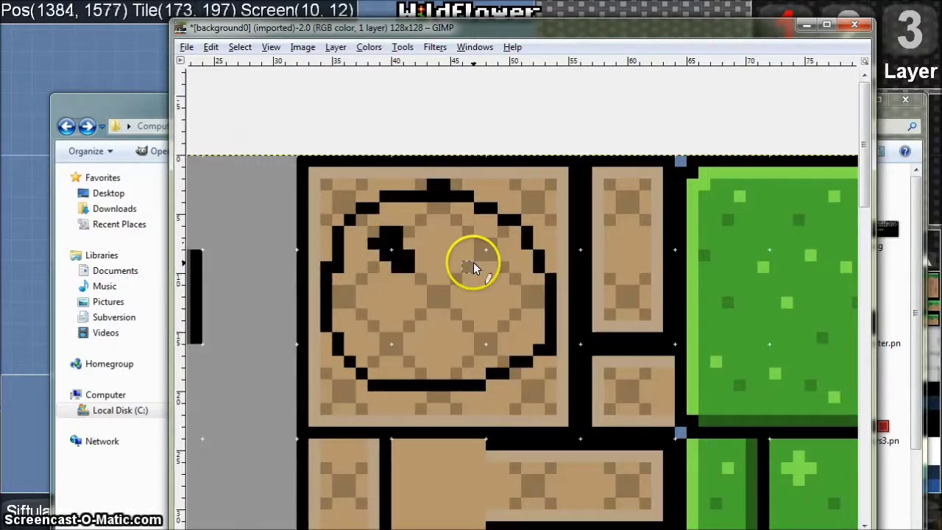
drag(471, 246, 476, 253)
mouse_move(390, 312)
mouse_down()
mouse_move(482, 351)
mouse_move(374, 320)
mouse_move(498, 326)
mouse_move(368, 316)
mouse_up()
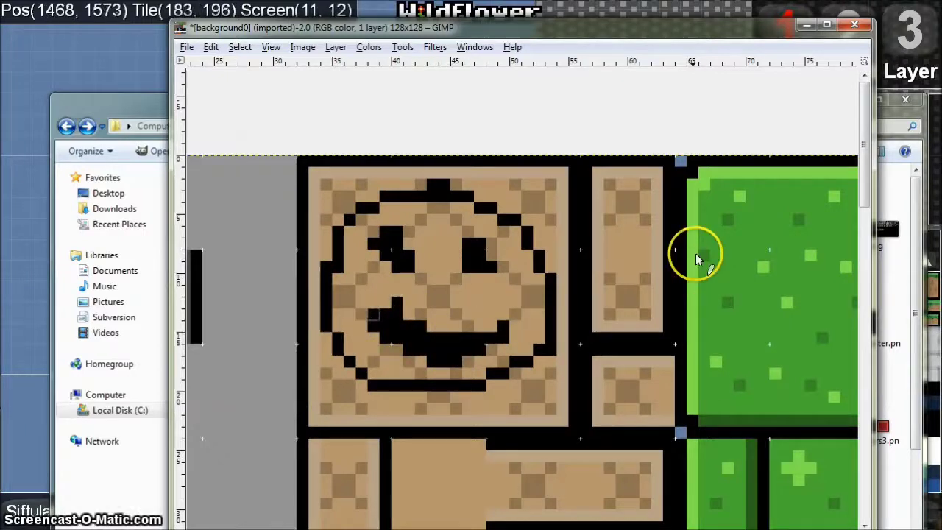
Step: Overwrite background0.png with the smiley edit and switch back to the Wildflower level editor
click(187, 46)
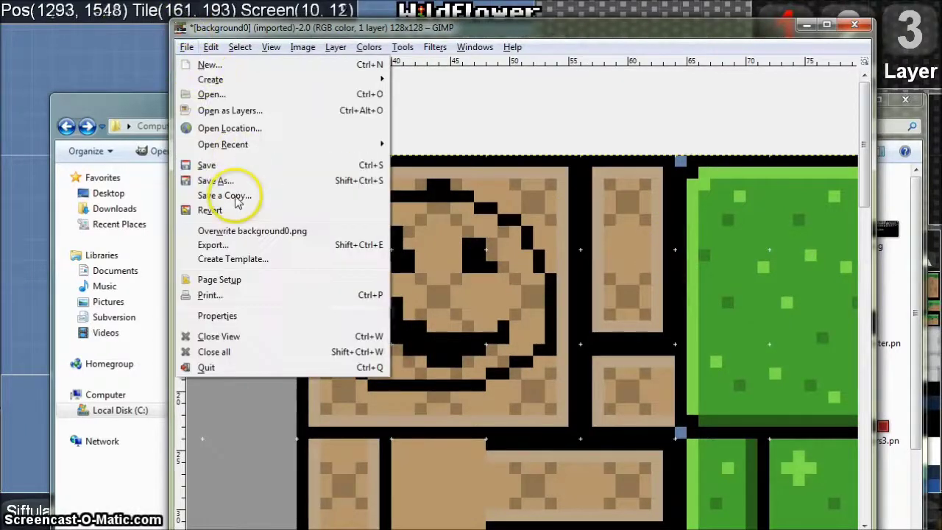
click(239, 231)
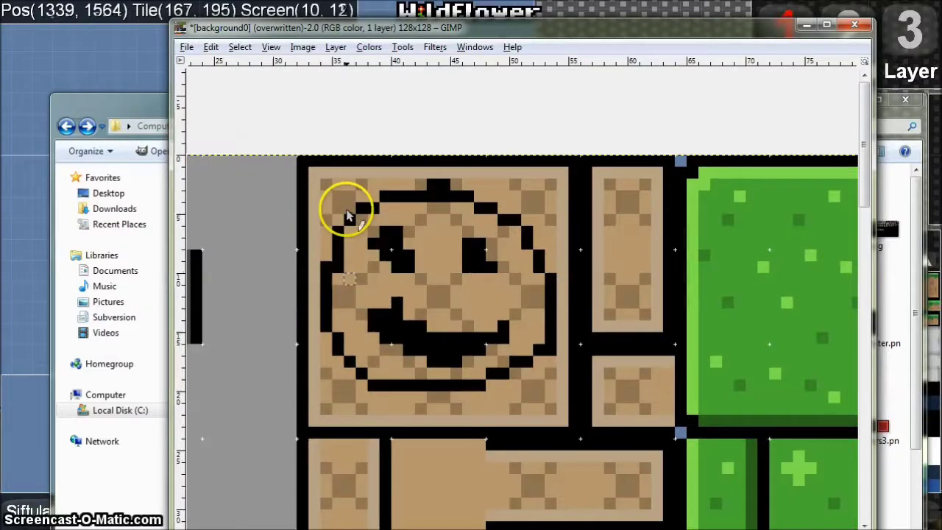
click(126, 55)
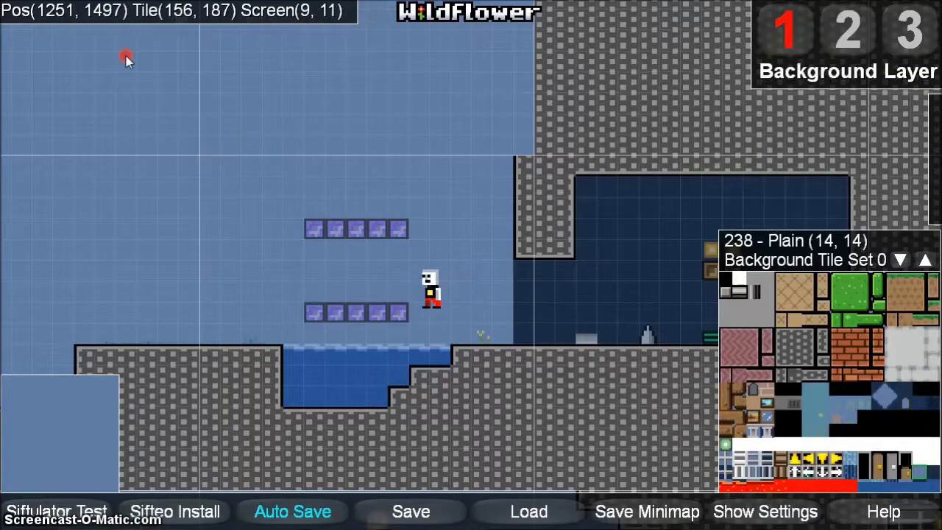
Step: Place the three top-row tiles of the smiley block in the upper right area of the cave, starting with Solid (4, 0)
middle_drag(535, 293, 283, 324)
scroll(282, 323, up, 3)
click(776, 280)
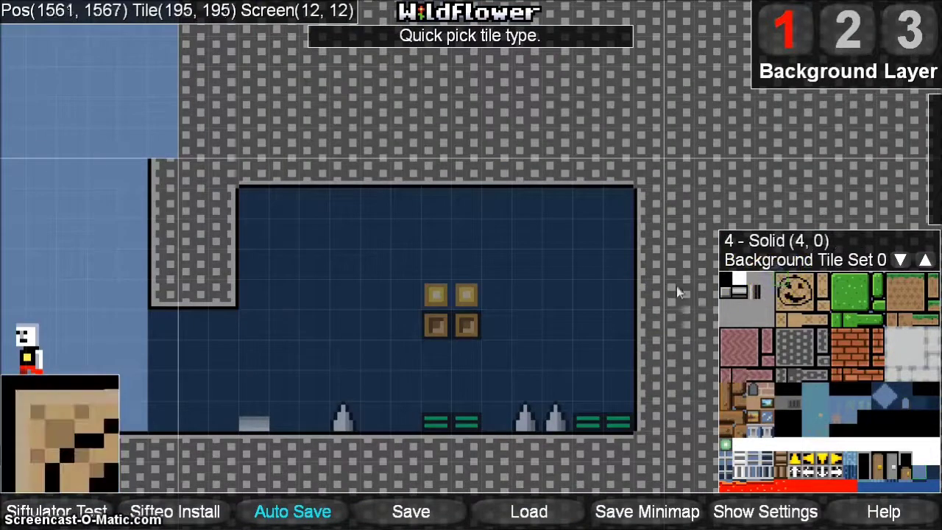
click(536, 269)
key(Right)
click(556, 269)
key(Right)
click(588, 272)
Step: Continue the smiley block down its right edge and back along its bottom row, ending with Solid (4, 2)
key(Down)
click(590, 292)
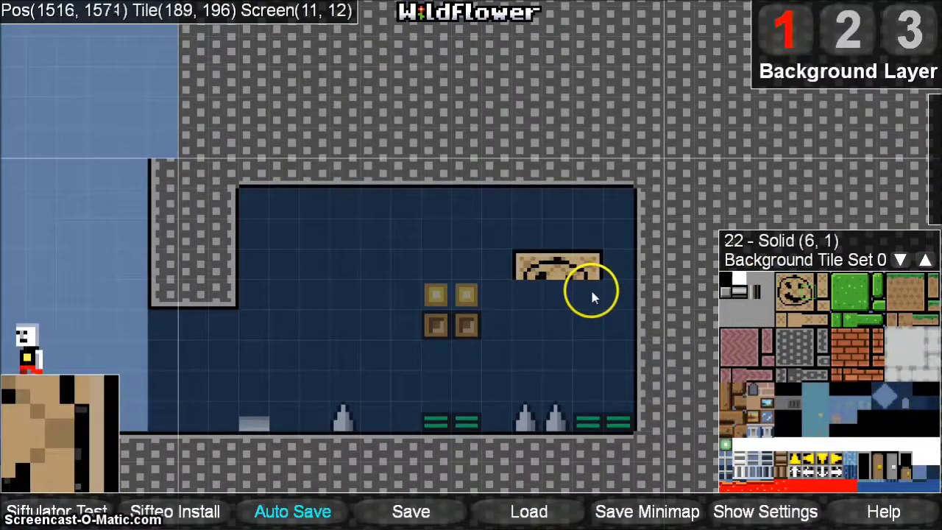
key(Down)
click(590, 316)
key(Left)
click(565, 321)
key(Left)
click(533, 324)
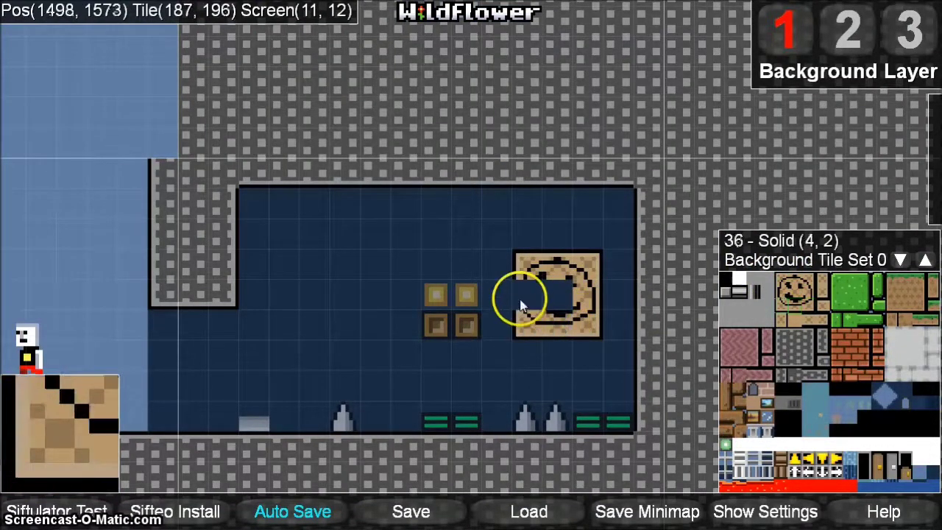
Step: Fill the middle row of the smiley block with its left tile and the center tile Solid (5, 1)
key(Up)
click(522, 298)
key(Right)
click(550, 299)
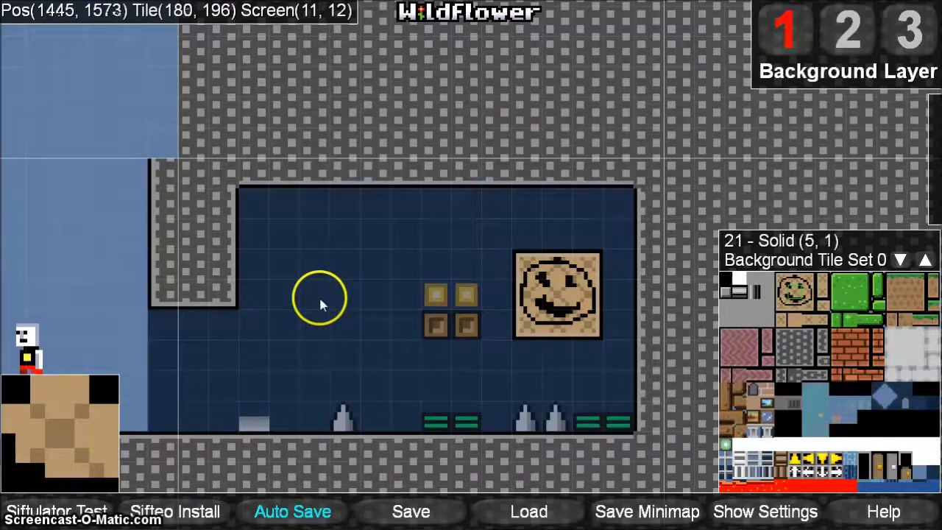
Step: Run the level in the Siftulator, check the smiley block inside the cave, and close the simulator
key(F5)
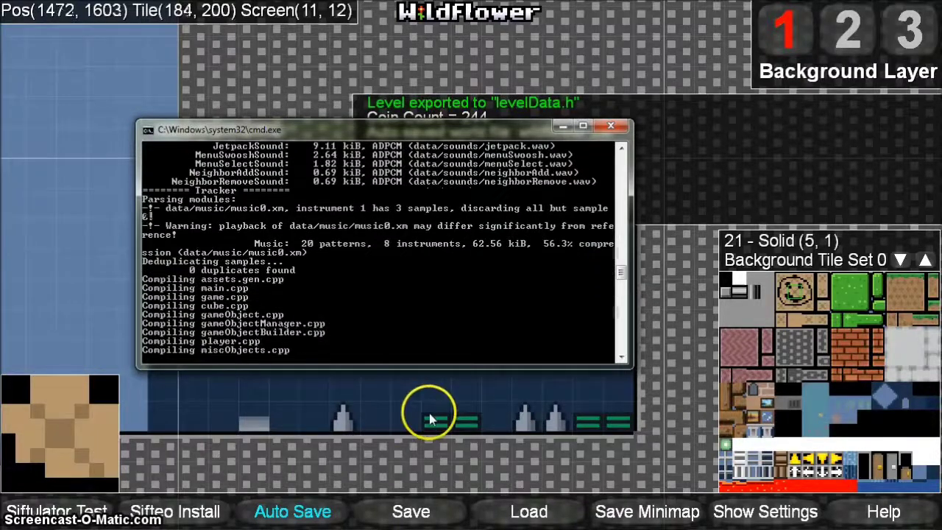
click(324, 283)
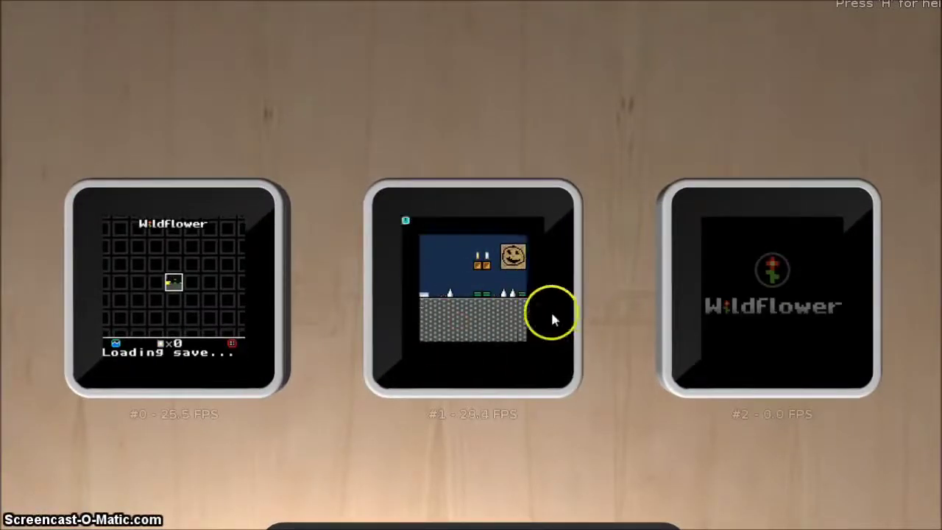
right_drag(535, 327, 552, 341)
click(503, 255)
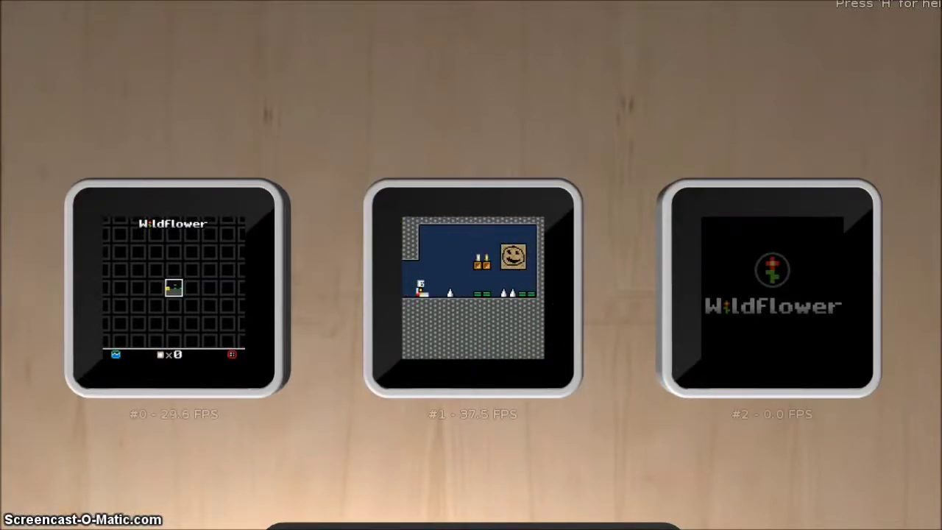
click(920, 0)
Step: Switch to Background Tile Set 1 and place one Solid (5, 4) tile in the cave between the character and the crates
middle_drag(542, 277, 502, 274)
scroll(503, 274, up, 1)
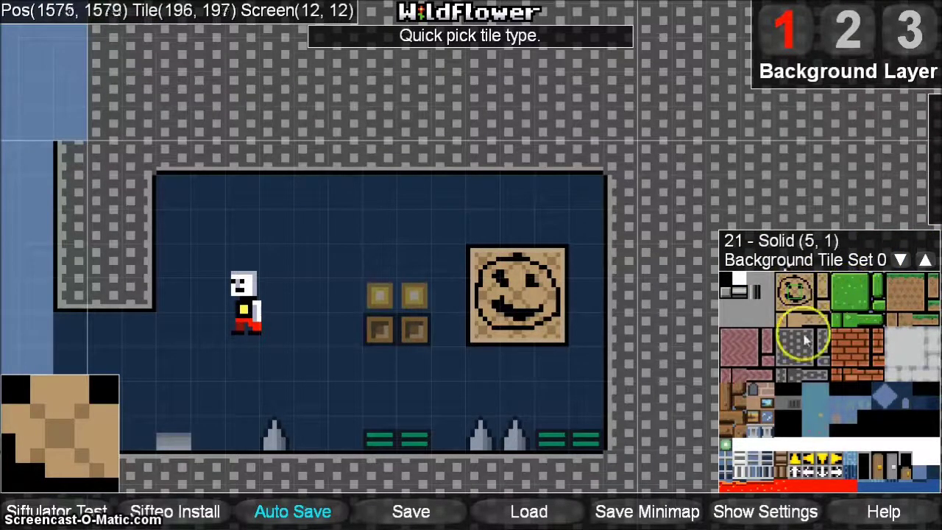
click(925, 261)
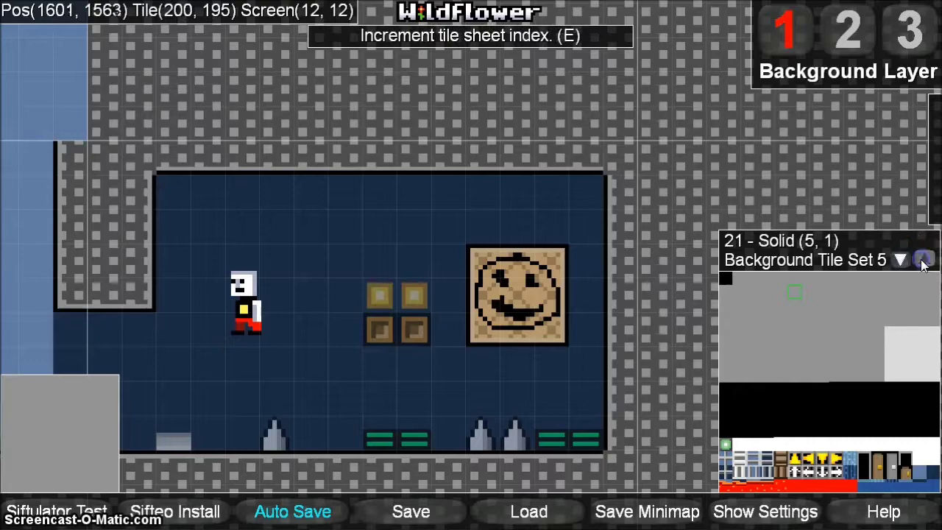
click(924, 262)
click(925, 260)
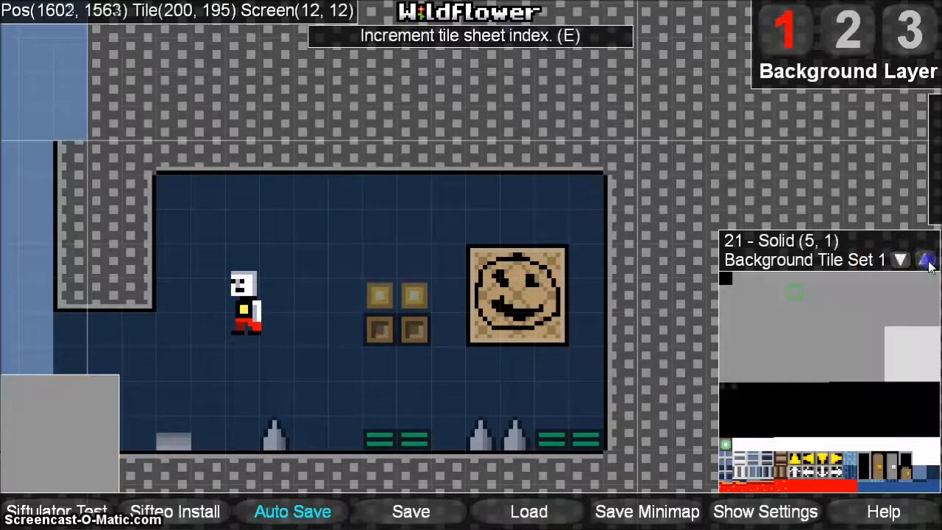
scroll(392, 230, down, 2)
drag(423, 253, 423, 166)
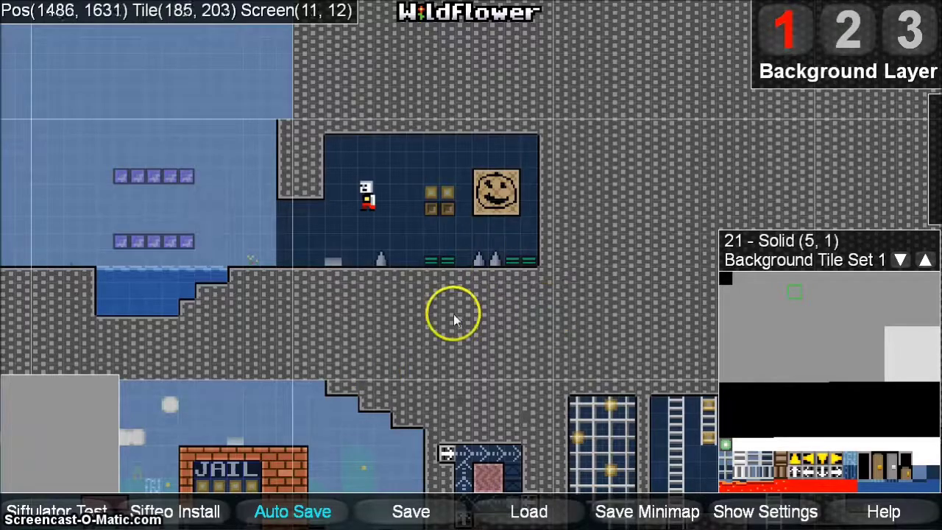
scroll(407, 196, up, 3)
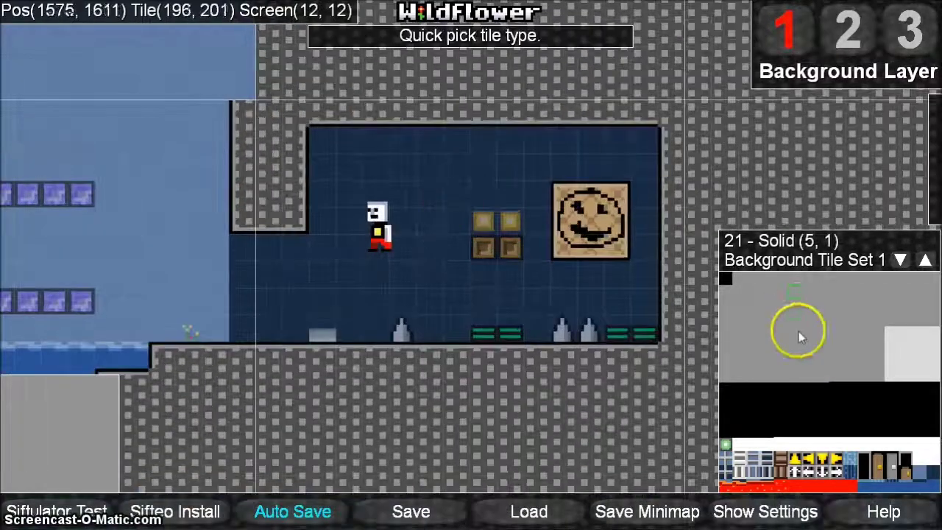
click(797, 334)
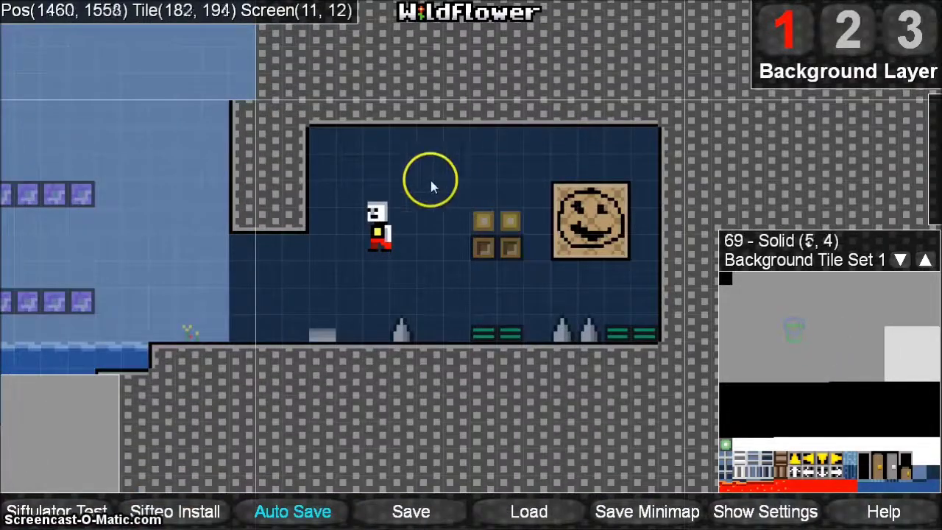
scroll(305, 228, down, 2)
click(410, 216)
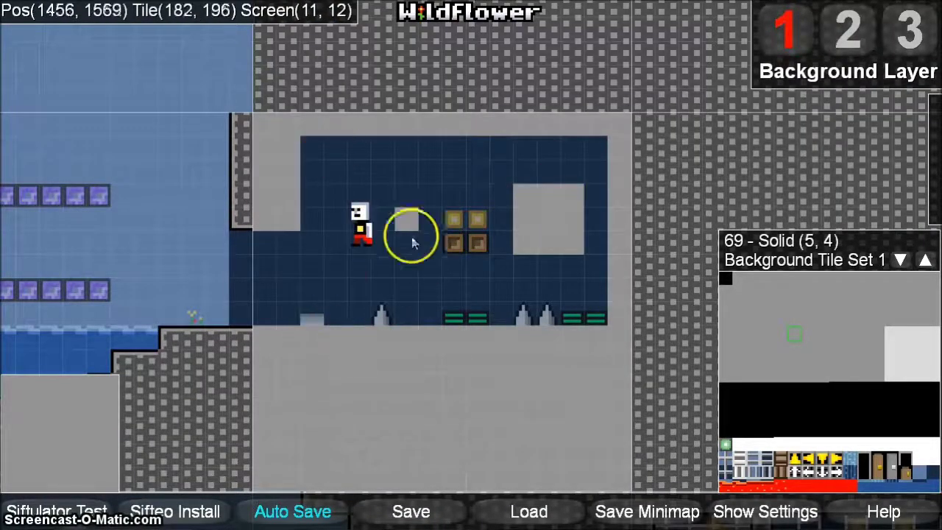
Step: Return the cave screen to Background Tile Set 0 and pick the dark Plain (15, 14) tile from the cave background
click(900, 260)
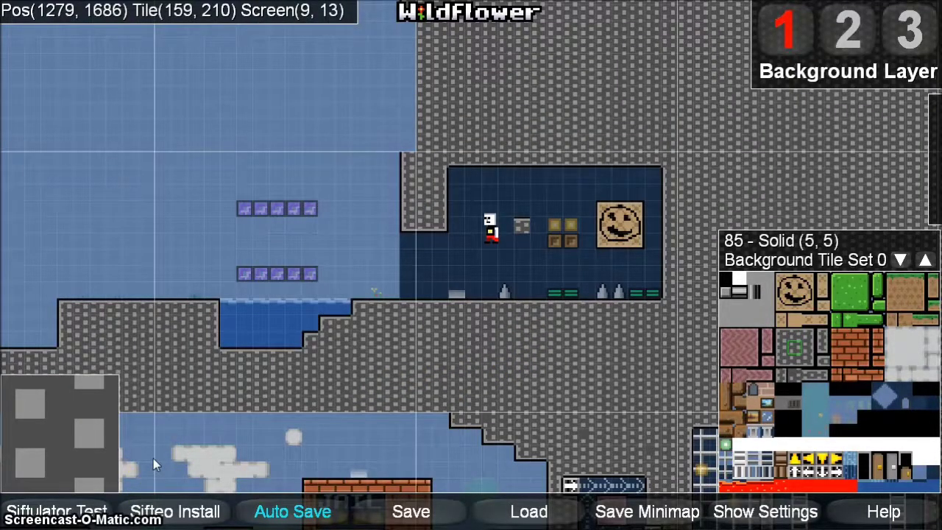
right_click(526, 213)
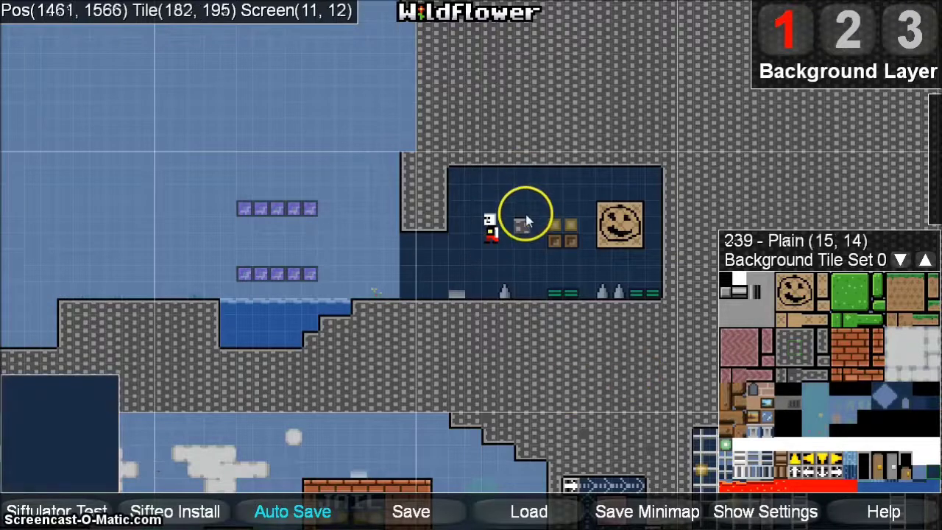